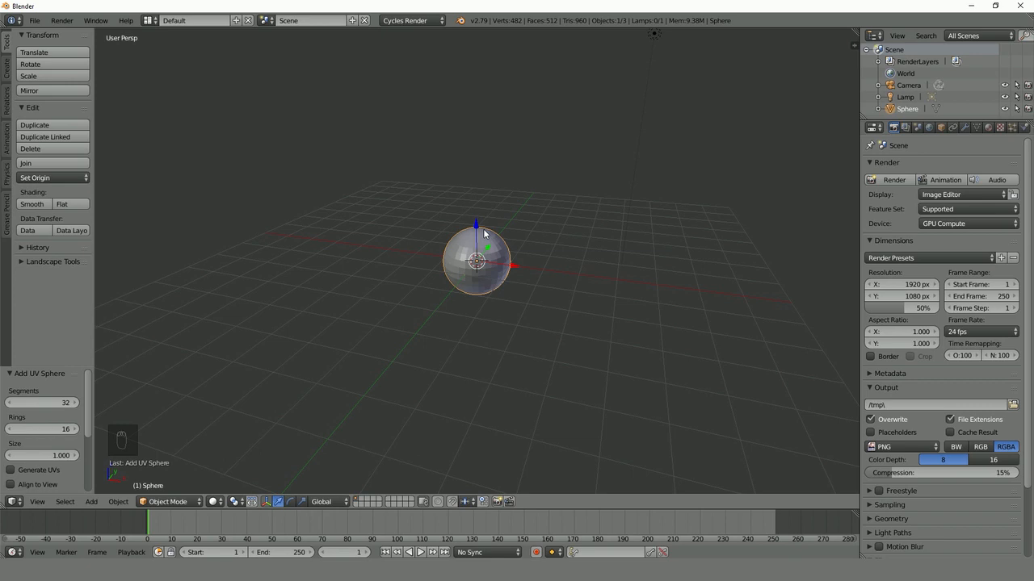
# Add a Bezier curve at the sphere's centre and scale it up by a factor of about 3.13
pyautogui.hotkey('shift', 'a')
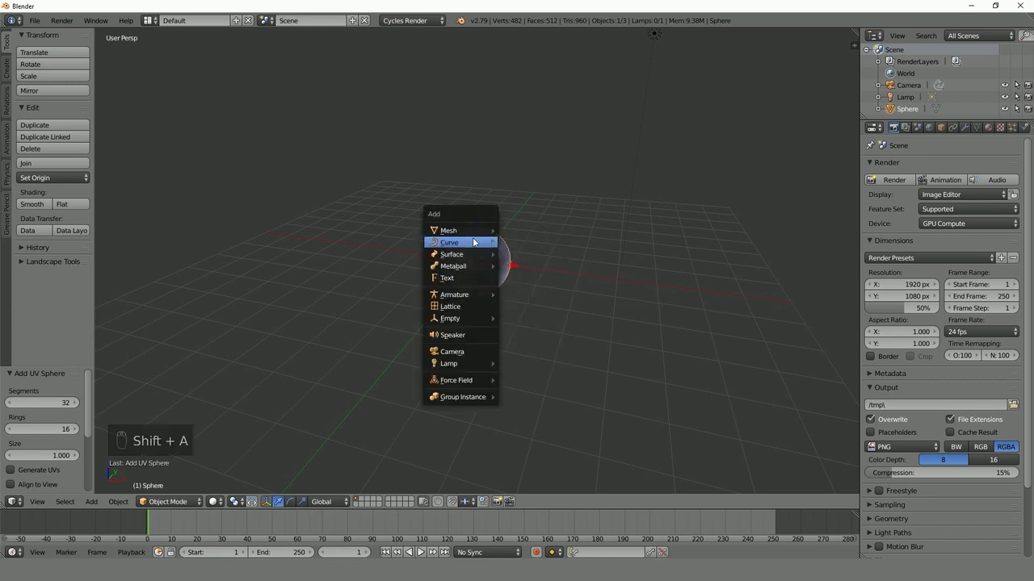
pyautogui.moveTo(485, 242)
pyautogui.click(535, 242)
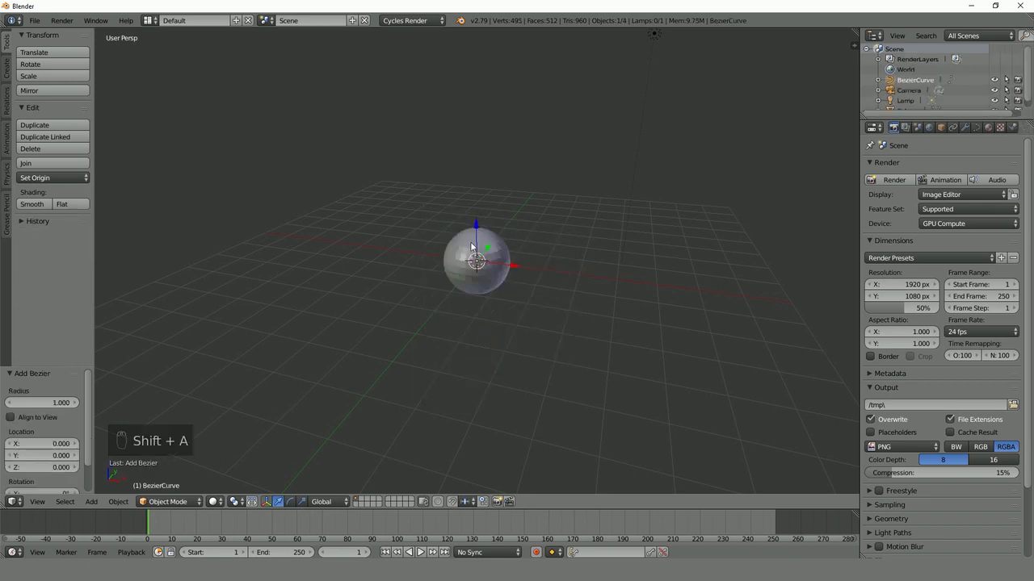
pyautogui.moveTo(472, 246); pyautogui.dragTo(525, 262, button='middle')
pyautogui.press('s')
pyautogui.click(640, 255)
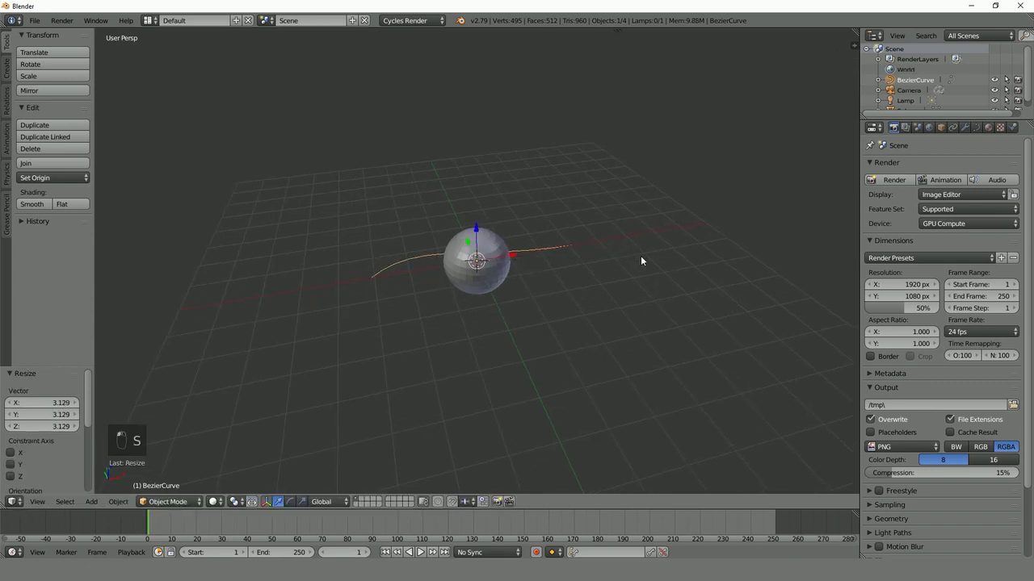
# In Edit Mode, rotate the Bezier curve's +X end control point by about -42° as seen from above
pyautogui.moveTo(640, 255); pyautogui.dragTo(417, 215, button='middle')
pyautogui.press('KP_7')
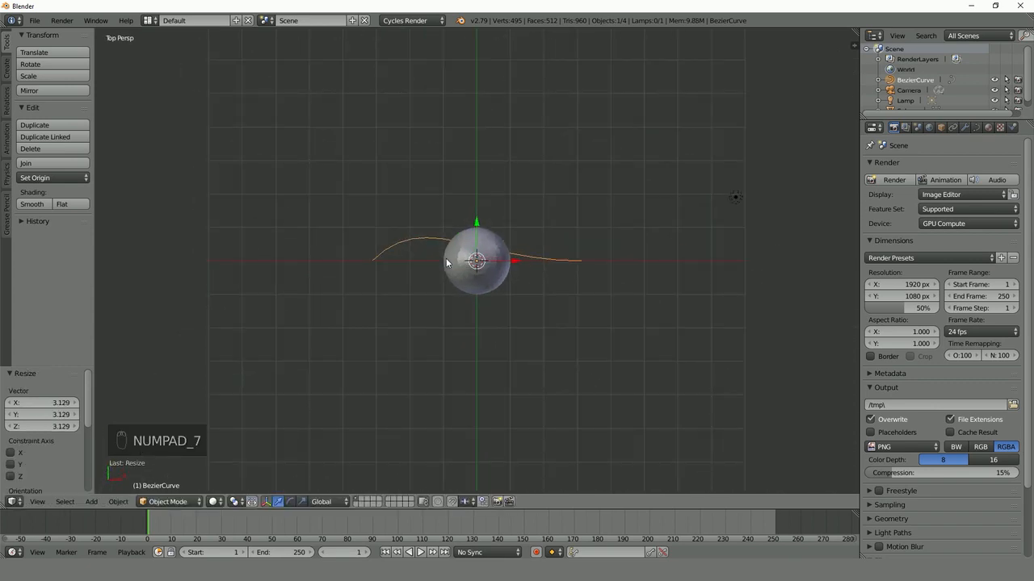
pyautogui.press('Tab')
pyautogui.rightClick(578, 262)
pyautogui.press('r')
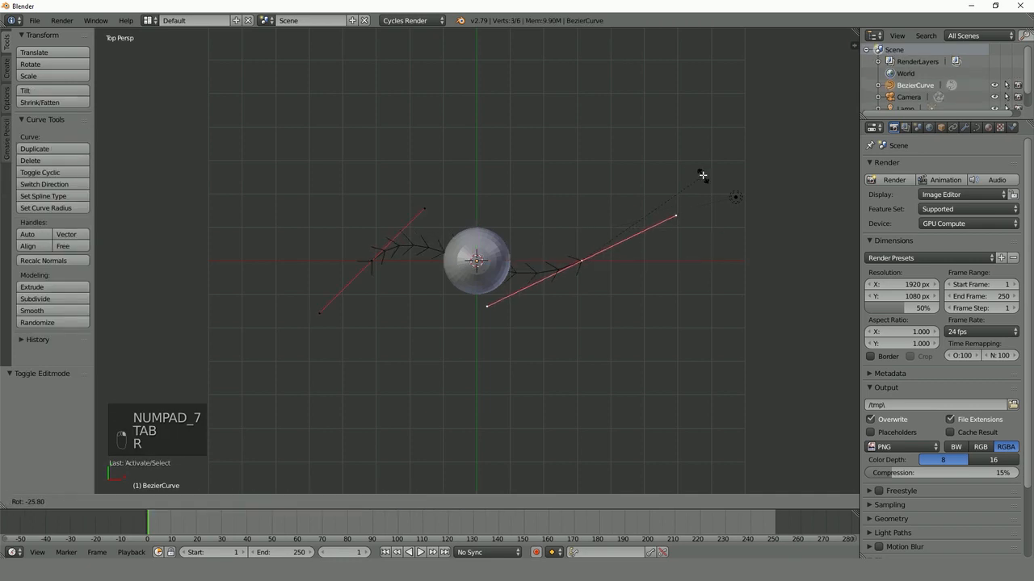
pyautogui.click(665, 156)
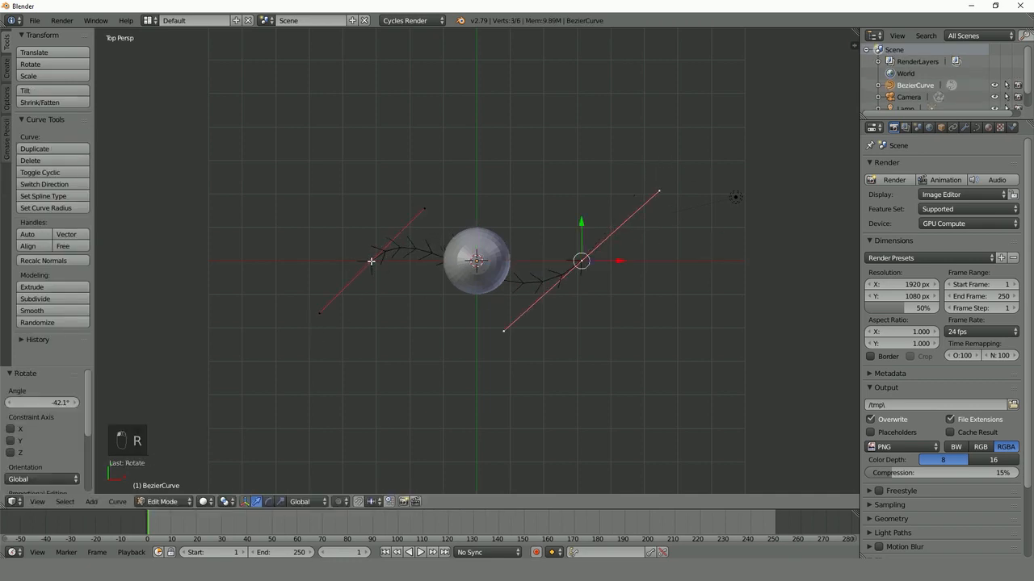
pyautogui.rightClick(371, 260)
pyautogui.rightClick(593, 259)
pyautogui.rightClick(362, 263)
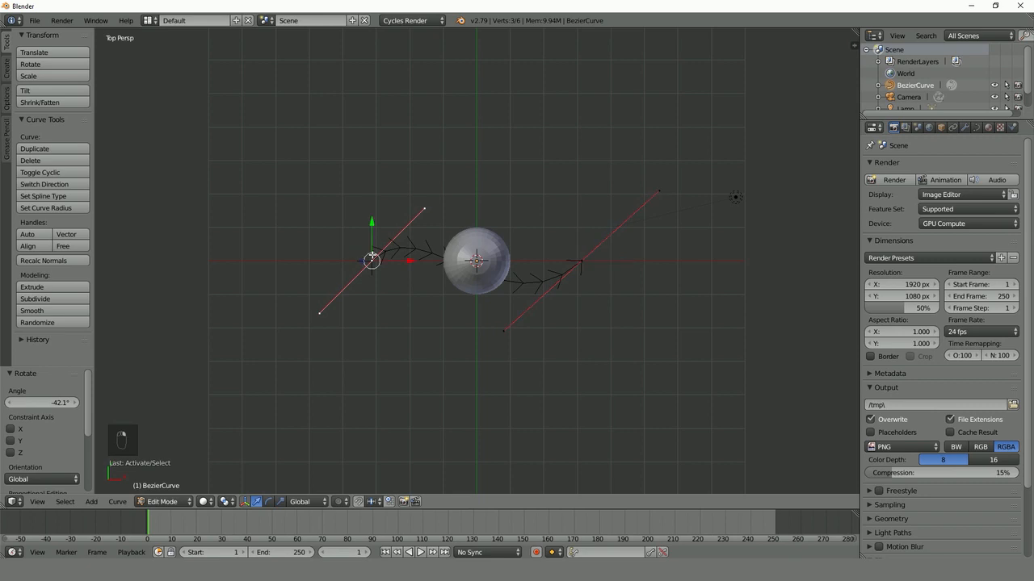
pyautogui.press('r')
pyautogui.rightClick(576, 224)
# Extrude a new control point from the curve's rotated +X end, about 6.7 units in X and 0.8 in Y
pyautogui.rightClick(582, 259)
pyautogui.keyDown('shift'); pyautogui.moveTo(611, 256); pyautogui.dragTo(474, 229, button='middle'); pyautogui.keyUp('shift')
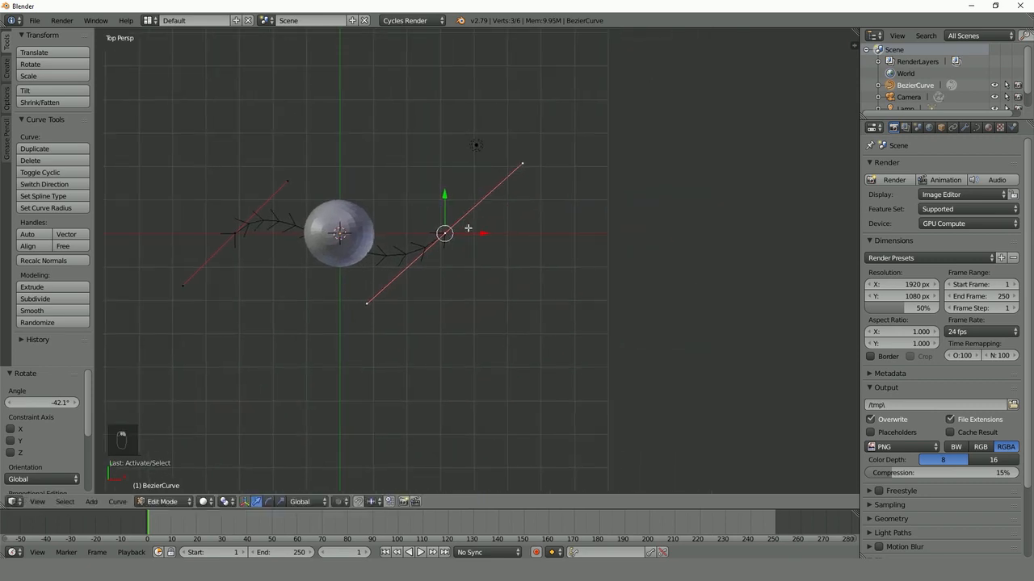
pyautogui.press('e')
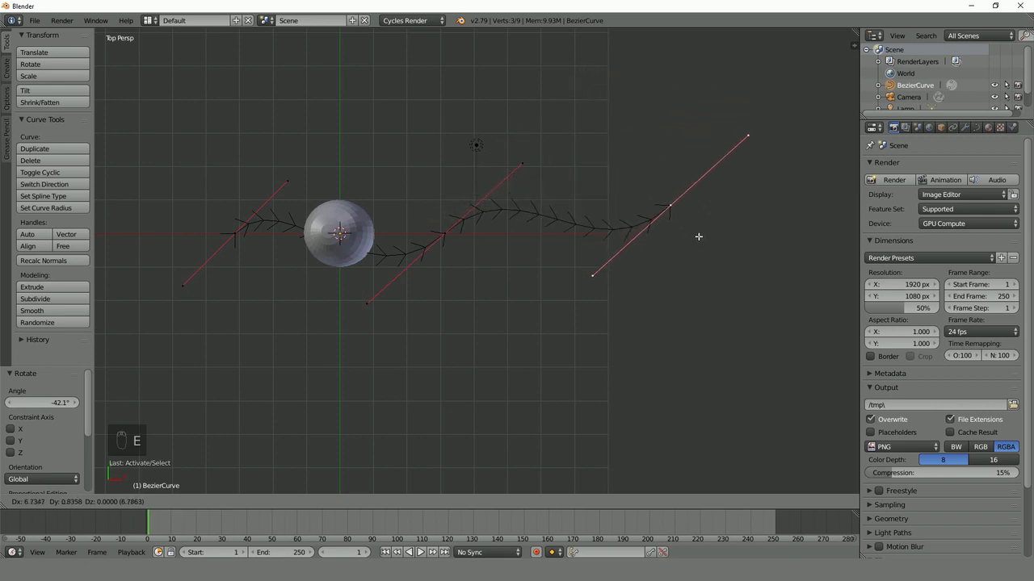
pyautogui.click(699, 234)
# Rotate the extruded control point by about 142° and move it about -2.54 in X and -4.47 in Y
pyautogui.press('r')
pyautogui.click(508, 287)
pyautogui.press('g')
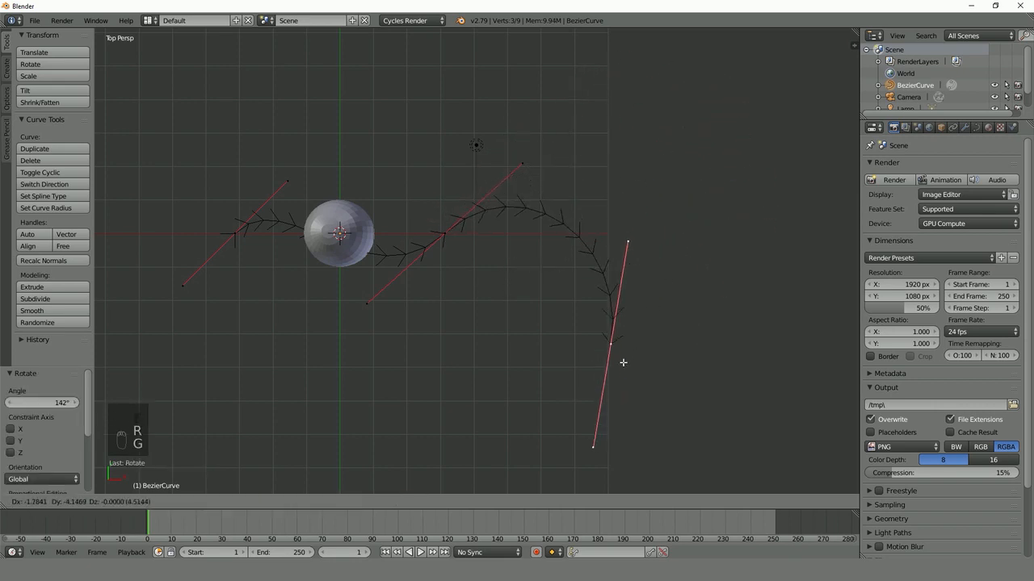
pyautogui.click(602, 369)
# Raise the extruded end control point about 2.58 units along the Z axis
pyautogui.moveTo(590, 374); pyautogui.dragTo(539, 242, button='middle')
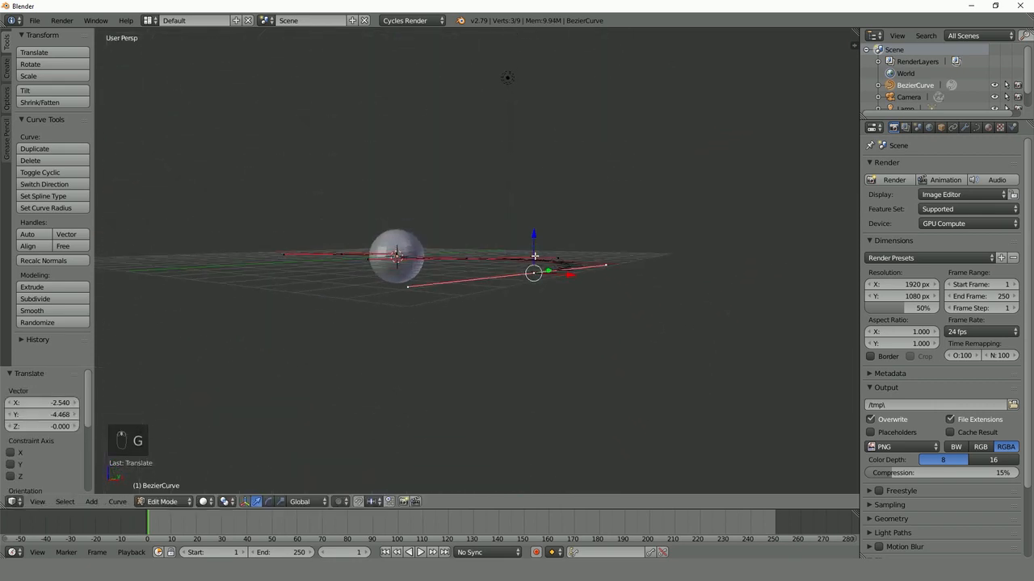
pyautogui.press('g')
pyautogui.press('z')
pyautogui.click(544, 111)
# Rotate the curve's starting control point about 93.5° around the X axis, move it freely upward and return to Object Mode
pyautogui.moveTo(532, 162); pyautogui.dragTo(266, 270, button='middle')
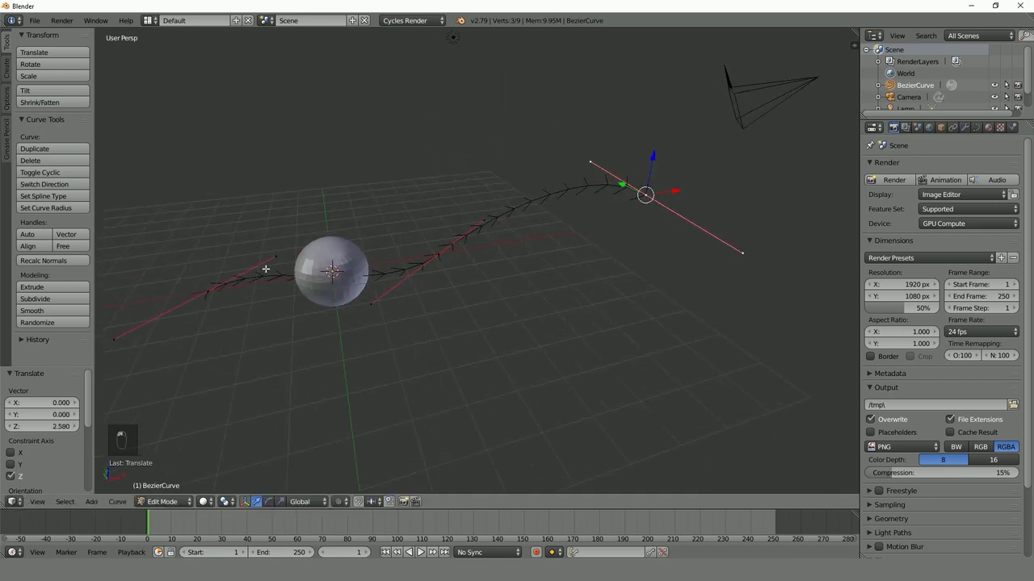
pyautogui.rightClick(207, 292)
pyautogui.press('r')
pyautogui.press('x')
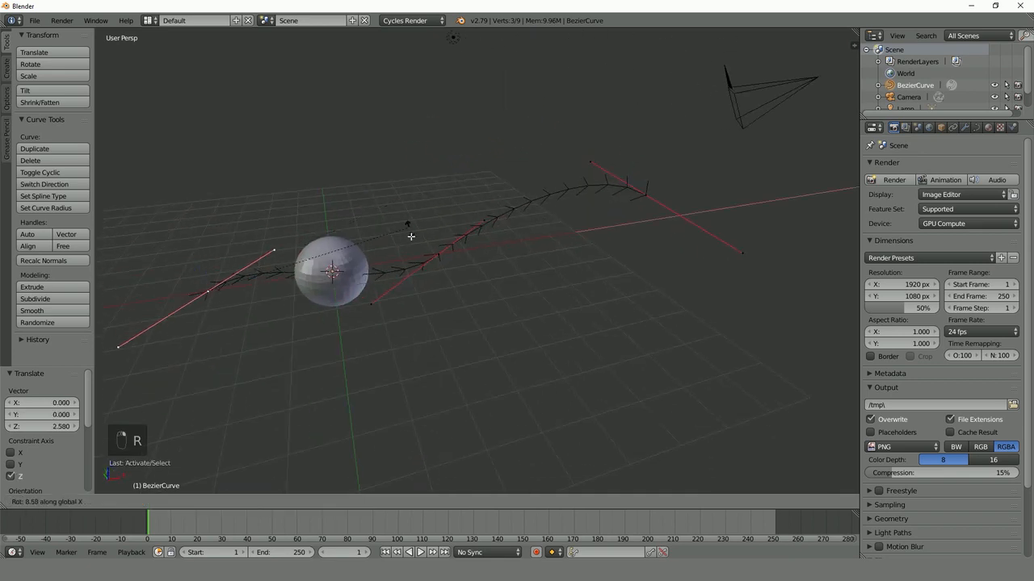
pyautogui.click(349, 148)
pyautogui.press('g')
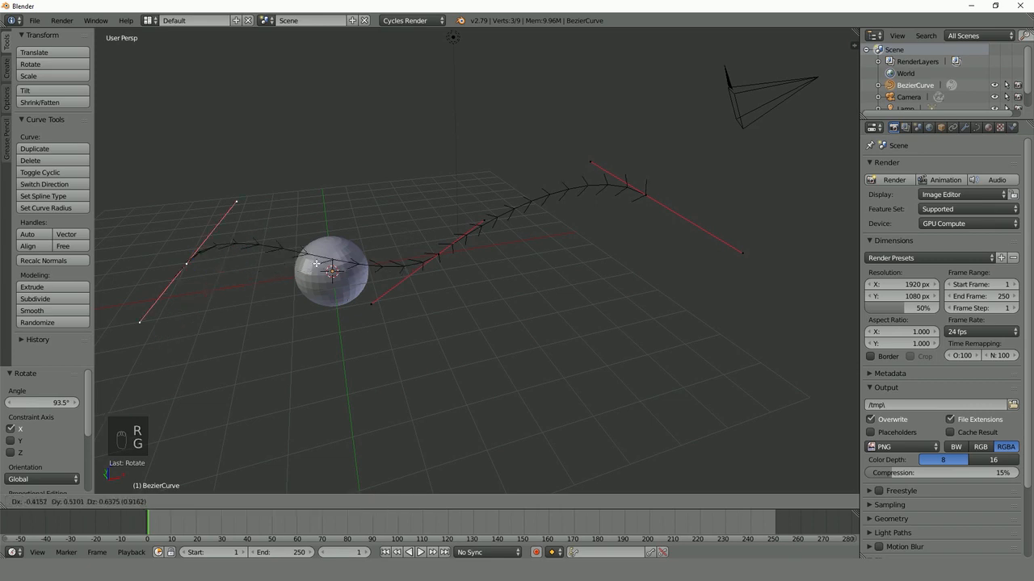
pyautogui.click(312, 192)
pyautogui.press('Tab')
# Add a Curve modifier to the sphere with BezierCurve as its object
pyautogui.scroll(-4, 437, 239)
pyautogui.moveTo(437, 239); pyautogui.dragTo(472, 231, button='middle')
pyautogui.scroll(4, 472, 232)
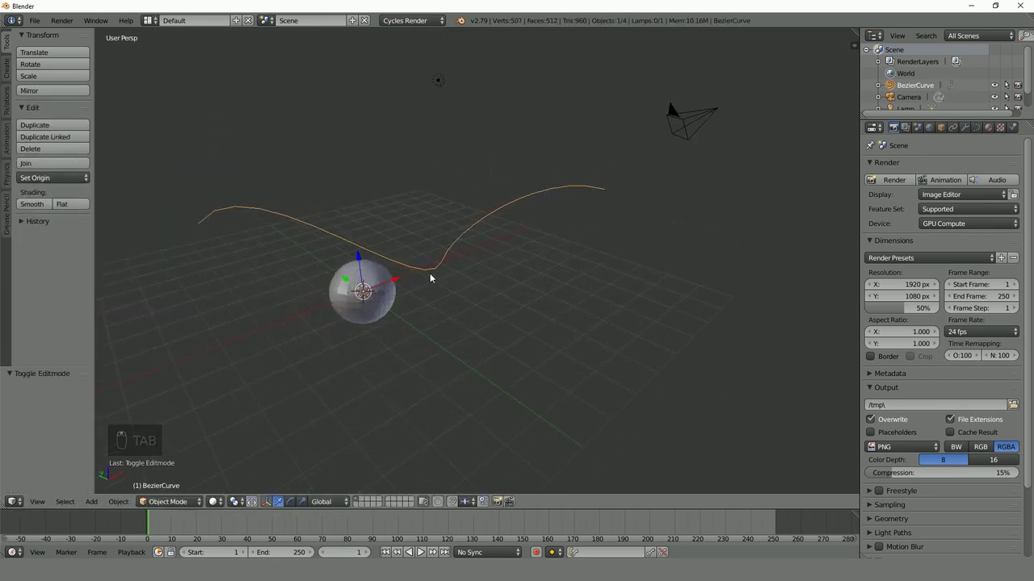
pyautogui.keyDown('shift'); pyautogui.moveTo(395, 260); pyautogui.dragTo(532, 206, button='middle'); pyautogui.keyUp('shift')
pyautogui.scroll(2, 541, 210)
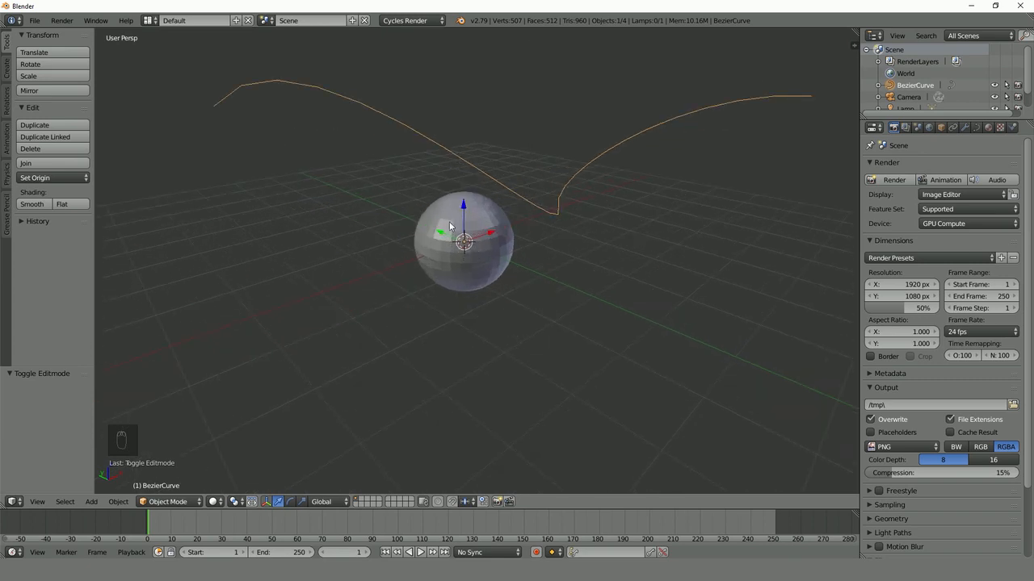
pyautogui.rightClick(498, 235)
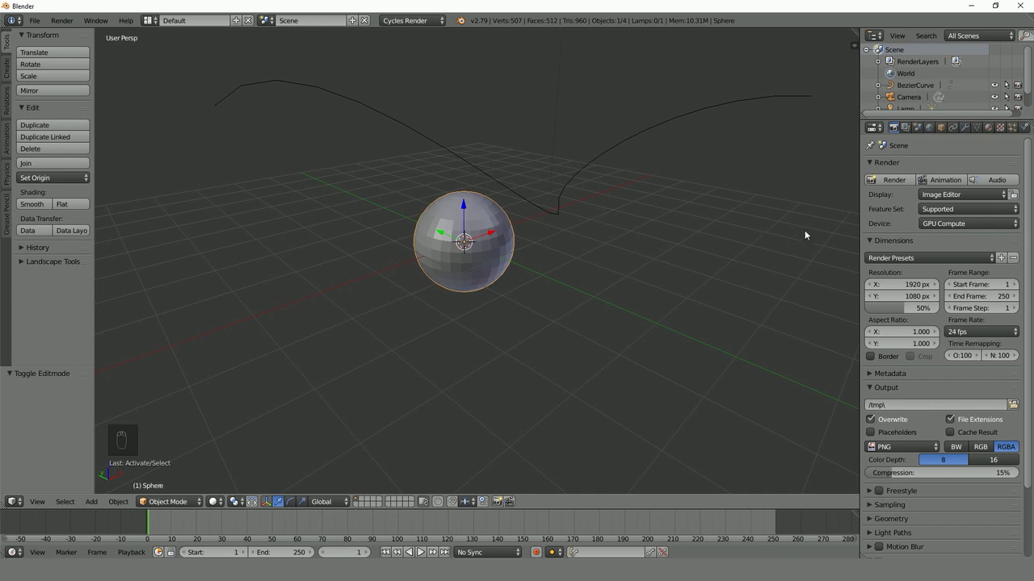
pyautogui.click(964, 128)
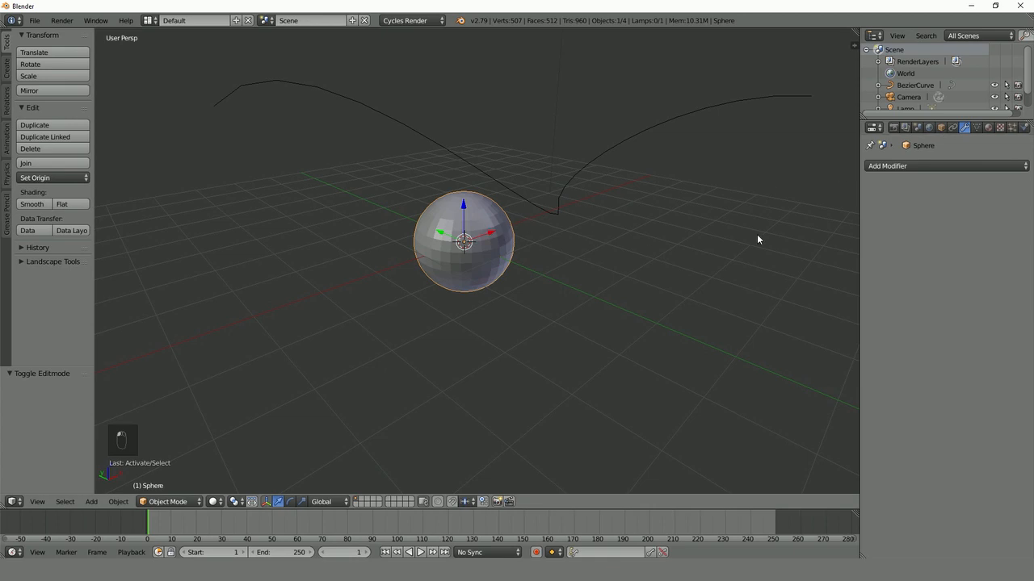
pyautogui.click(905, 167)
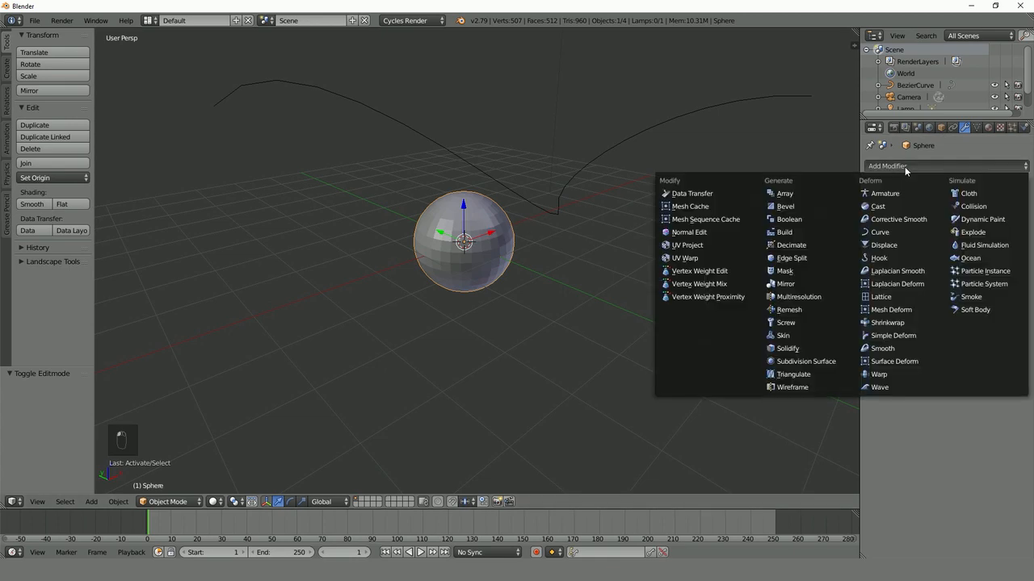
pyautogui.click(880, 233)
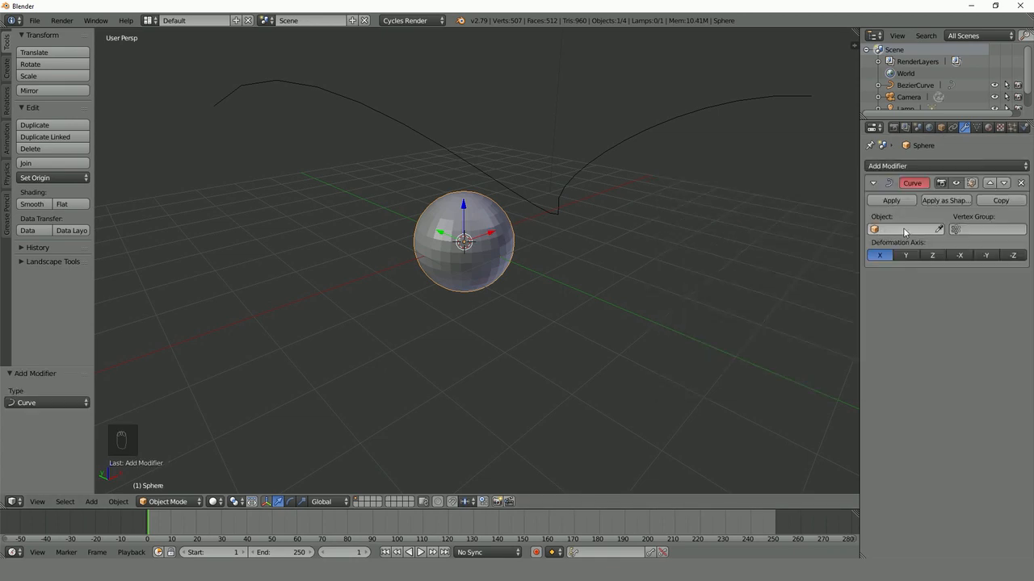
pyautogui.click(902, 230)
pyautogui.click(885, 246)
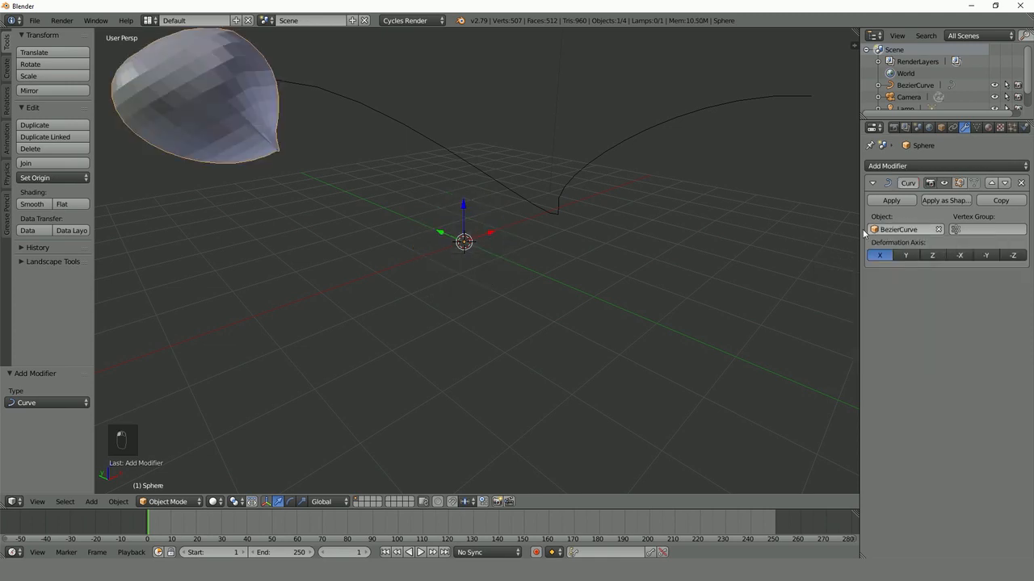
# Try sliding the sphere along the global X axis to test how it follows the curve
pyautogui.moveTo(557, 198); pyautogui.dragTo(385, 143, button='middle')
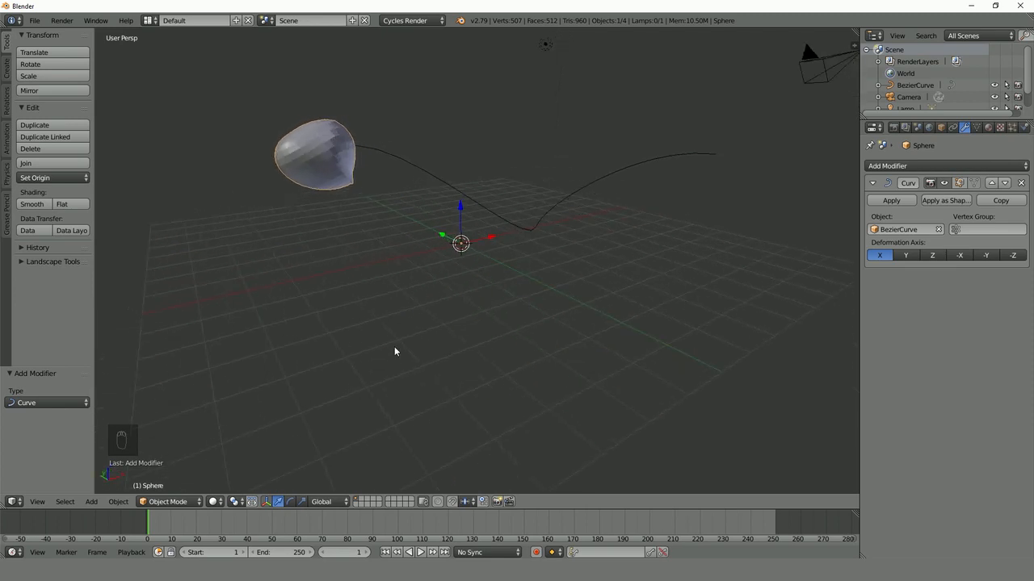
pyautogui.moveTo(470, 261); pyautogui.dragTo(442, 262, button='middle')
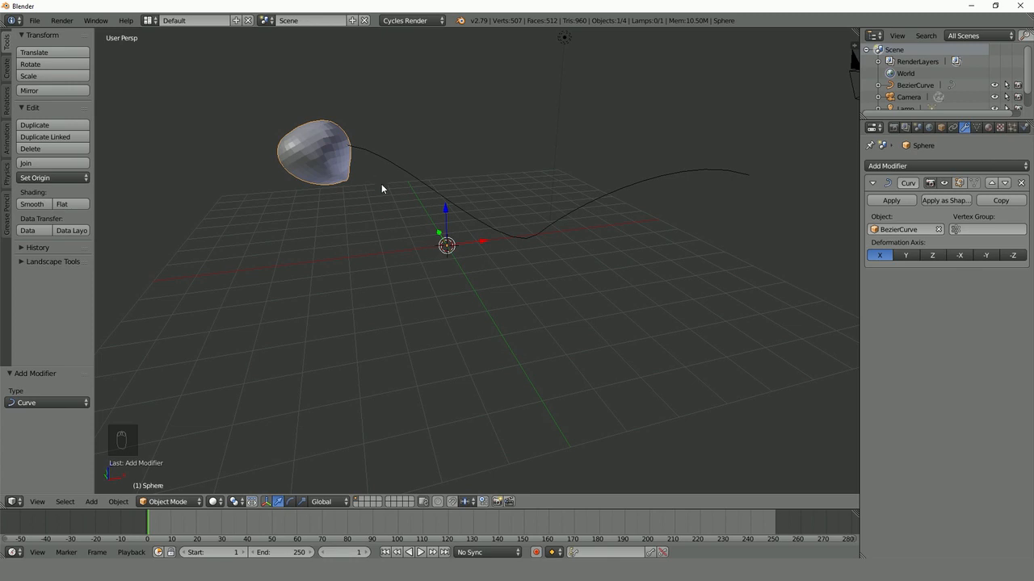
pyautogui.press('g')
pyautogui.press('x')
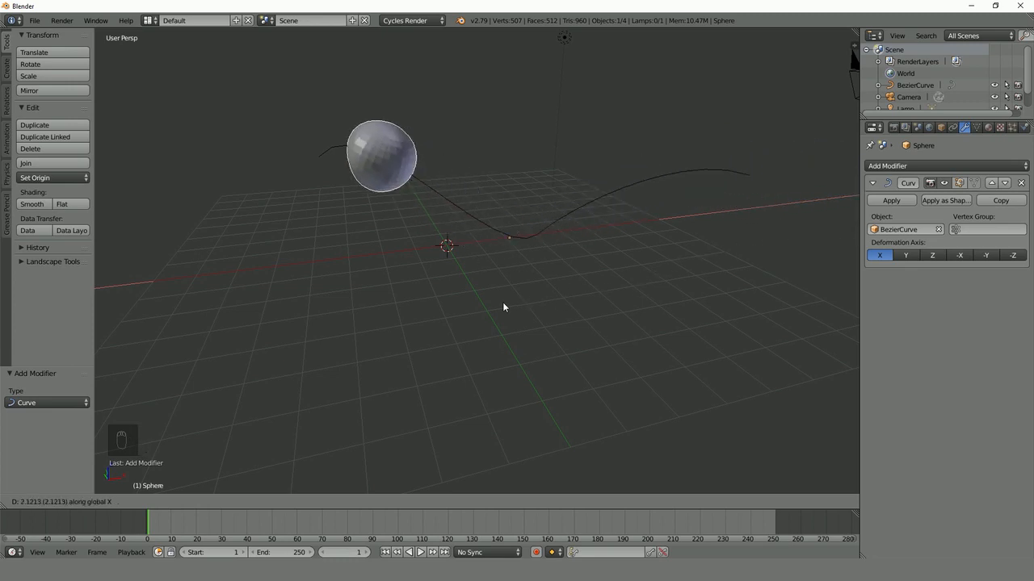
pyautogui.click(474, 307)
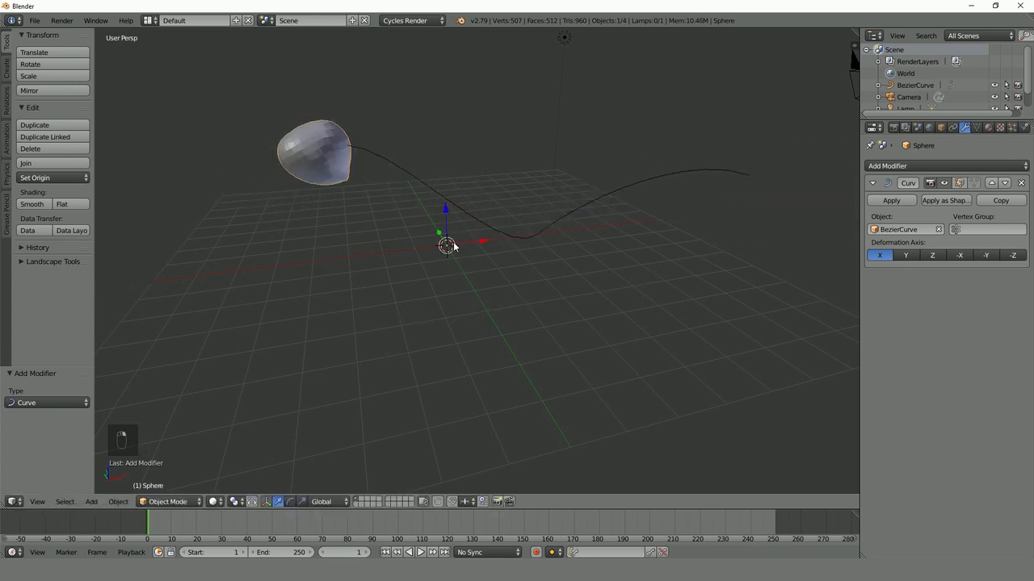
# Enable Soft Body physics on the sphere and preview the simulation
pyautogui.moveTo(450, 243); pyautogui.dragTo(663, 229, button='middle')
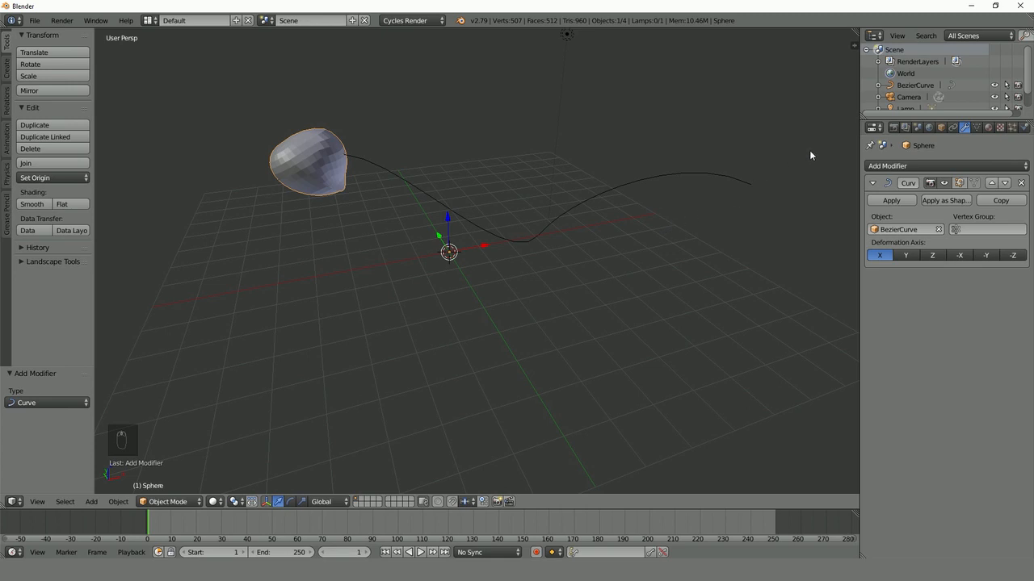
pyautogui.click(1023, 127)
pyautogui.click(999, 180)
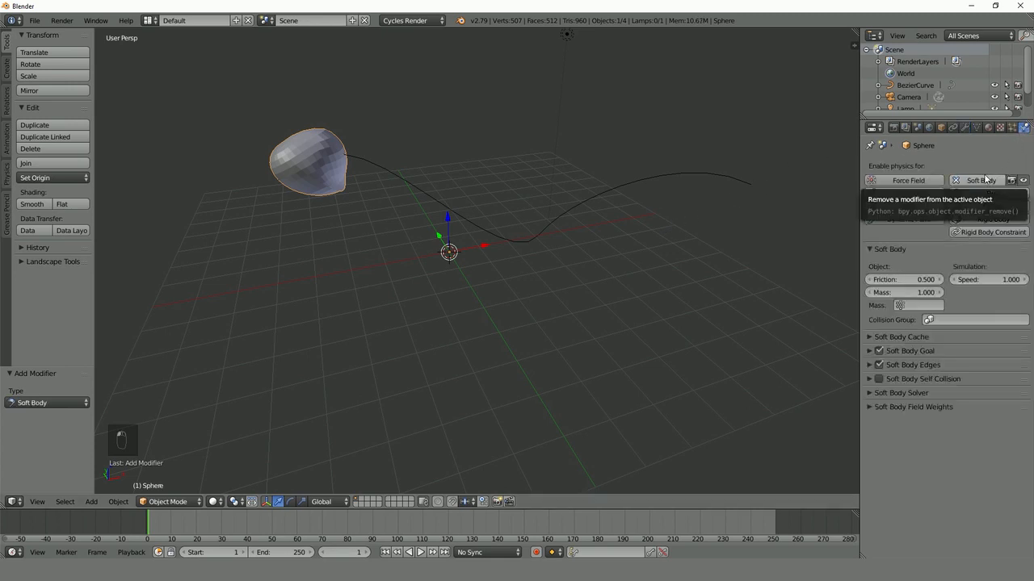
pyautogui.moveTo(628, 264); pyautogui.dragTo(567, 260, button='middle')
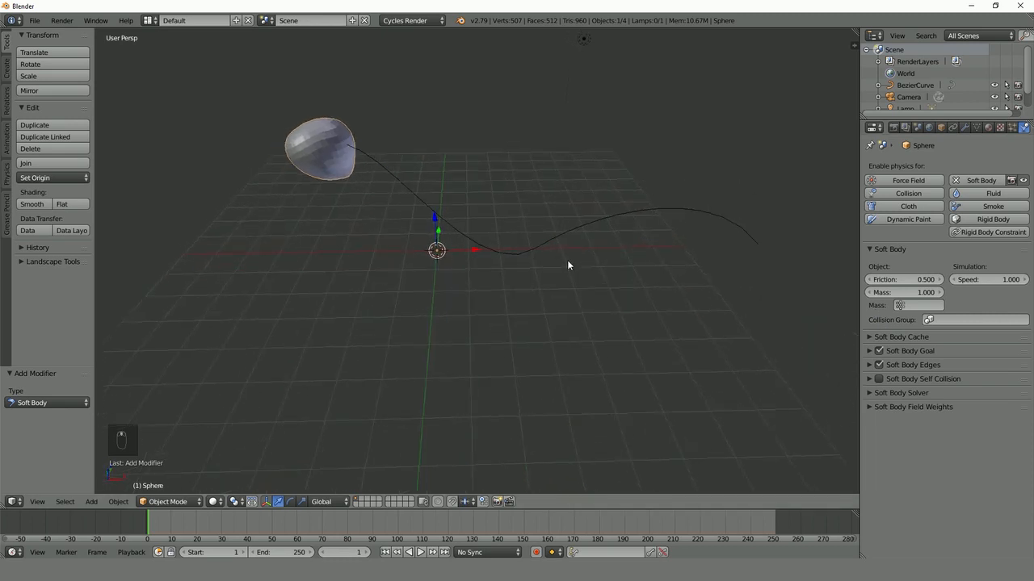
pyautogui.hotkey('alt', 'a')
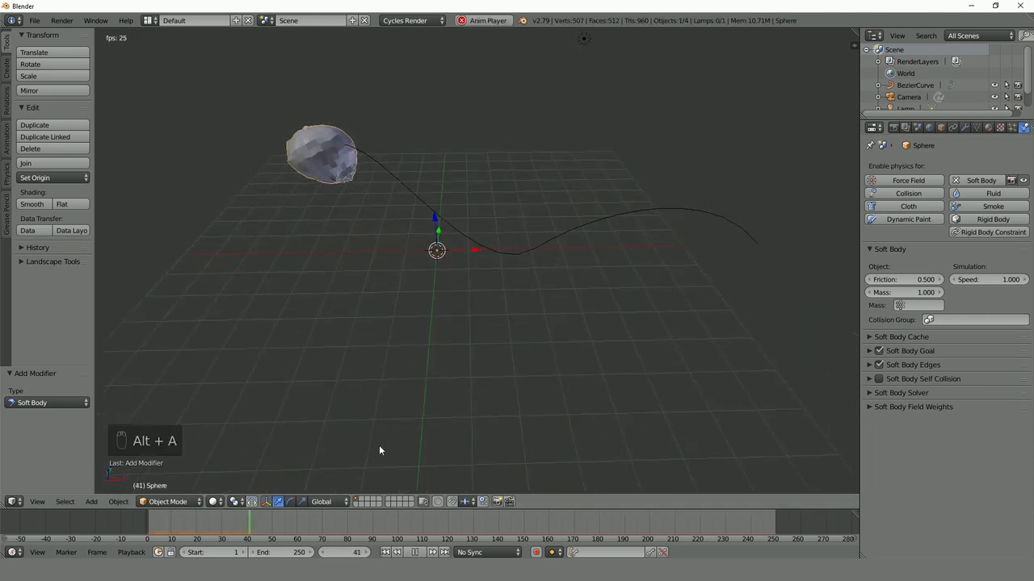
pyautogui.hotkey('alt', 'a')
# Insert a Location keyframe for the sphere at frame 1
pyautogui.click(386, 552)
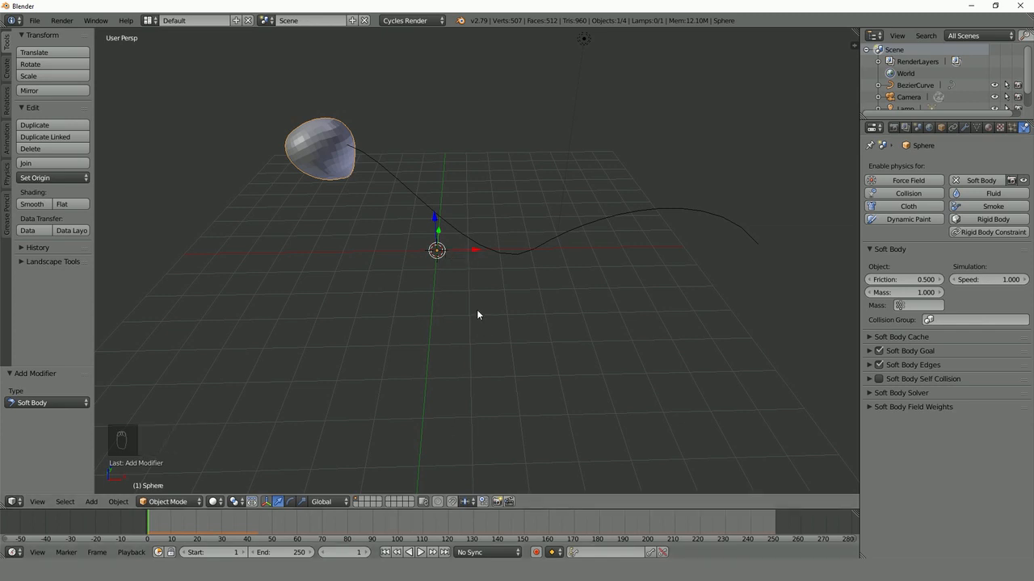
pyautogui.press('i')
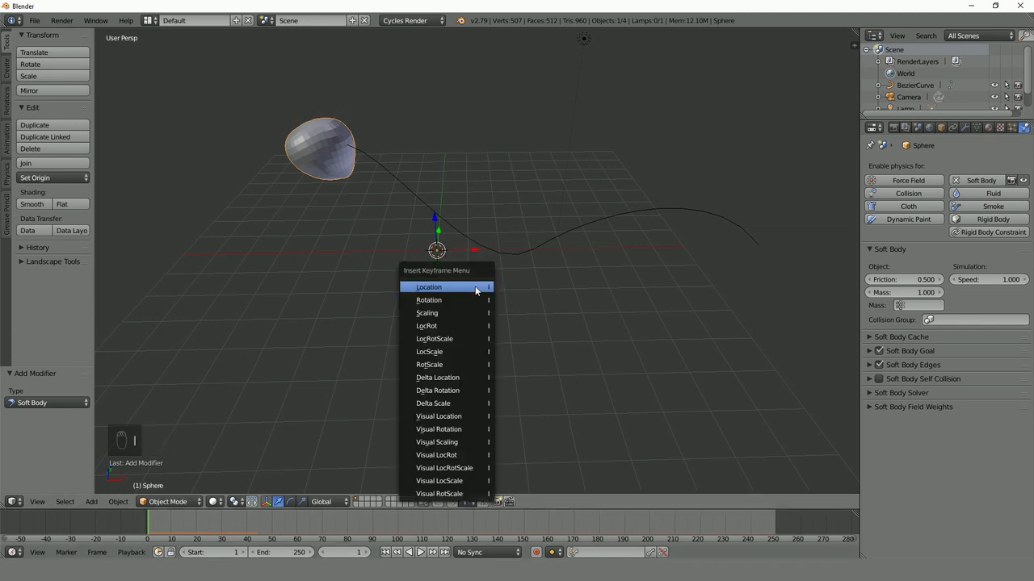
pyautogui.click(426, 289)
# At frame 75, move the sphere about 16.48 units along the global X axis to the curve's far end and insert a Location keyframe
pyautogui.click(340, 549)
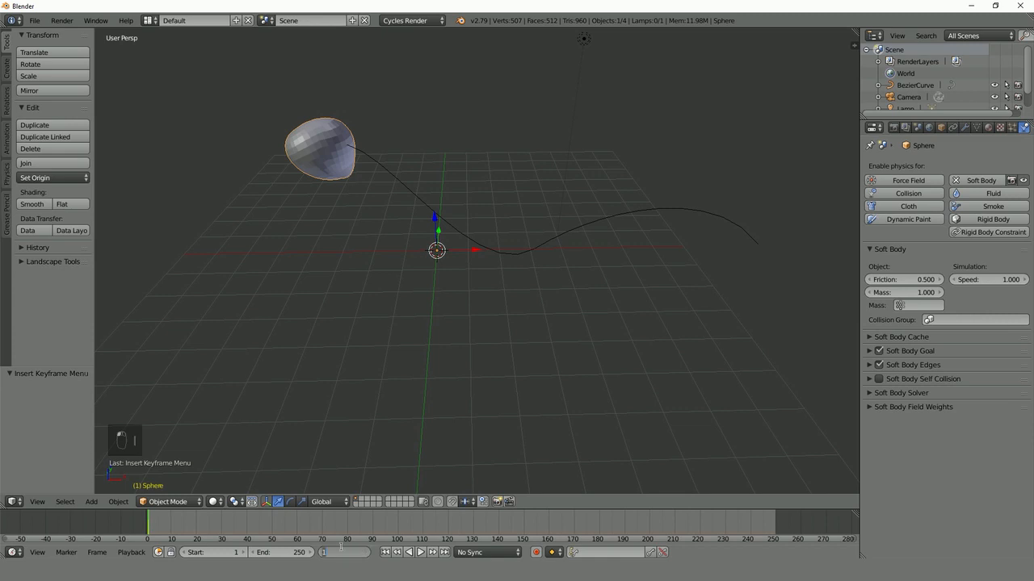
pyautogui.press('Return')
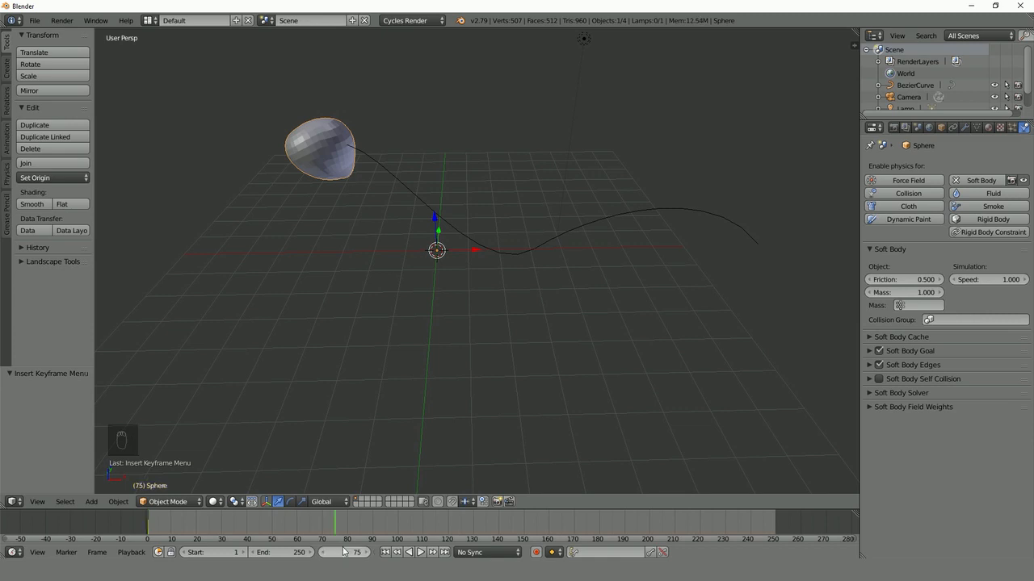
pyautogui.press('g')
pyautogui.press('x')
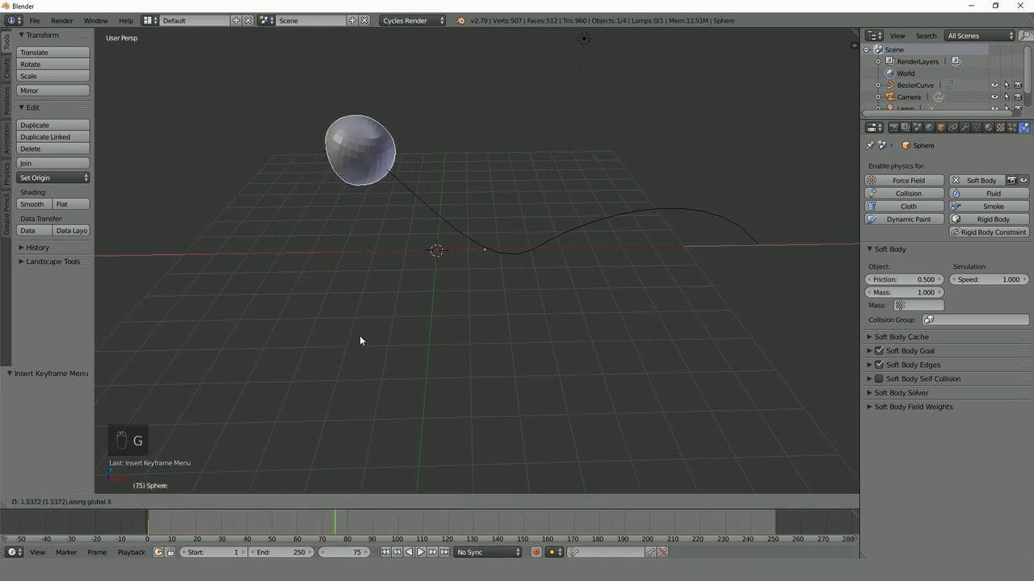
pyautogui.click(810, 355)
pyautogui.press('i')
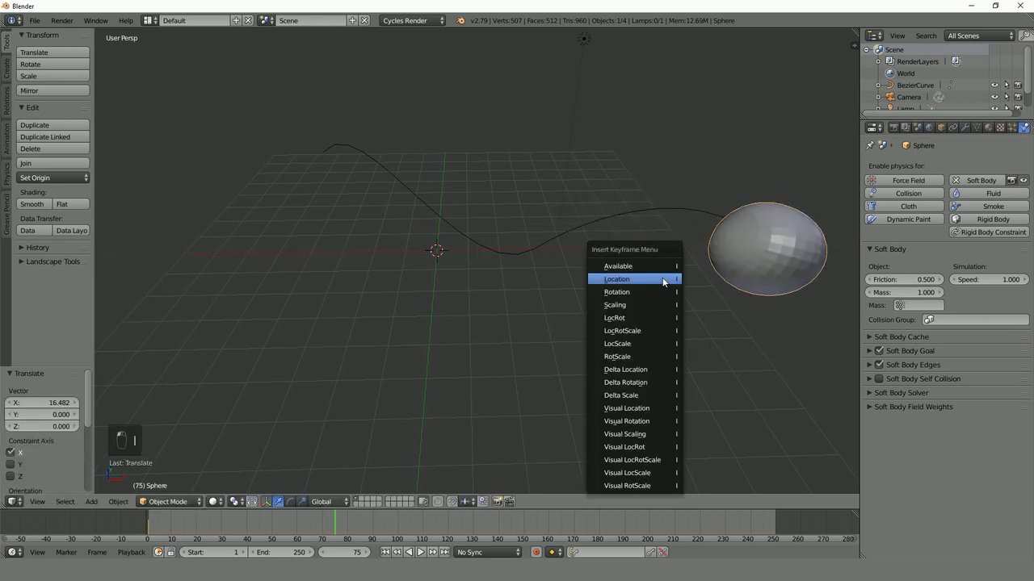
pyautogui.click(662, 281)
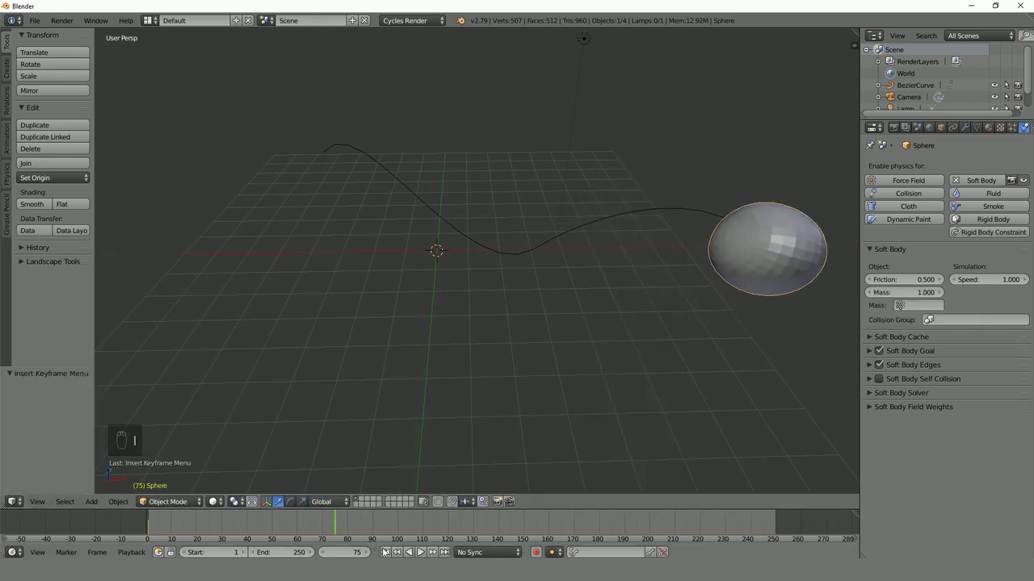
# Play the animation from the first frame to check the sphere's soft-body motion along the curve, and return to frame 1
pyautogui.hotkey('shift', 'Left')
pyautogui.hotkey('alt', 'a')
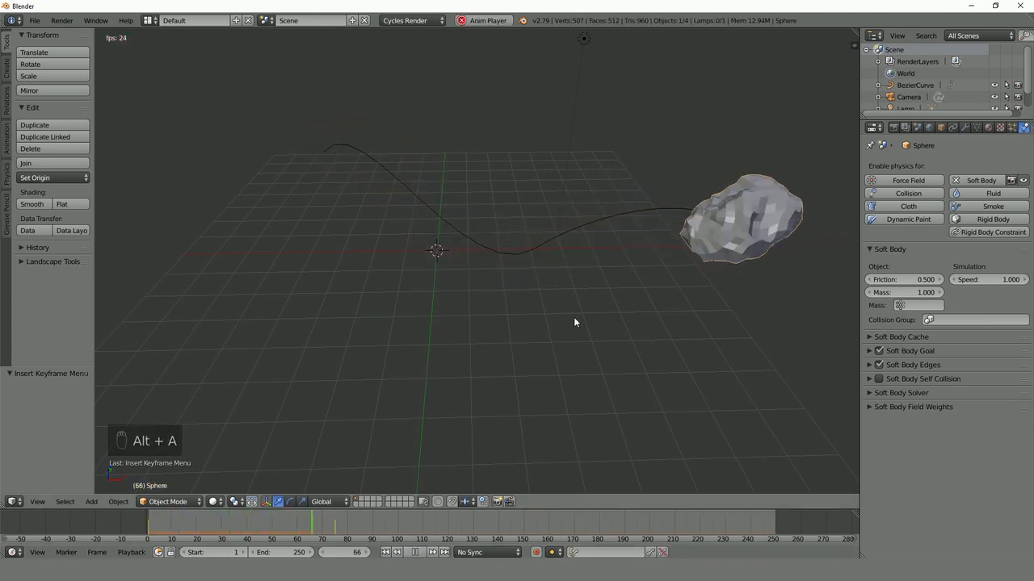
pyautogui.scroll(-2, 703, 248)
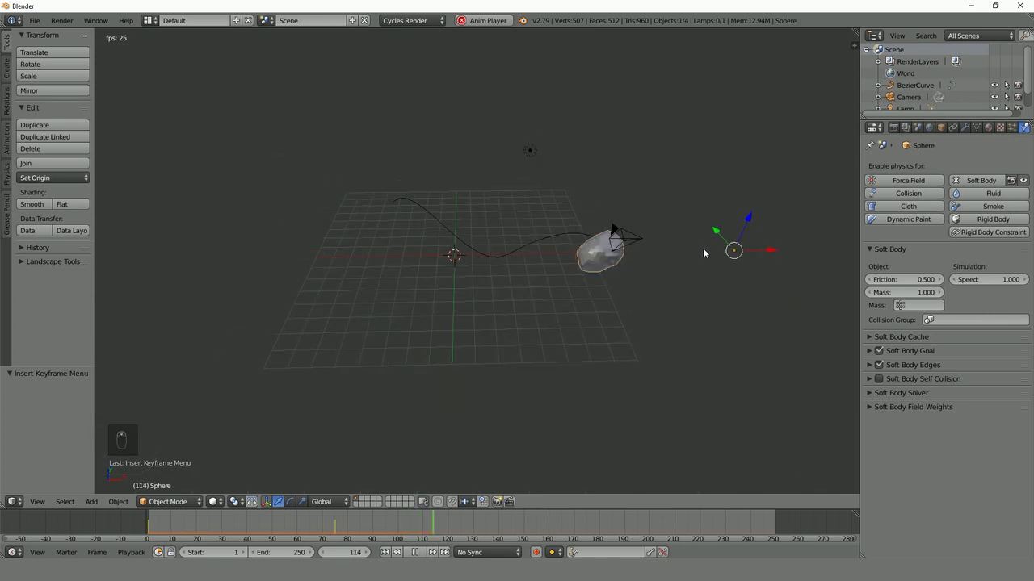
pyautogui.keyDown('shift'); pyautogui.moveTo(702, 248); pyautogui.dragTo(606, 196, button='middle'); pyautogui.keyUp('shift')
pyautogui.moveTo(605, 197); pyautogui.dragTo(588, 234, button='middle')
pyautogui.hotkey('alt', 'a')
pyautogui.click(385, 552)
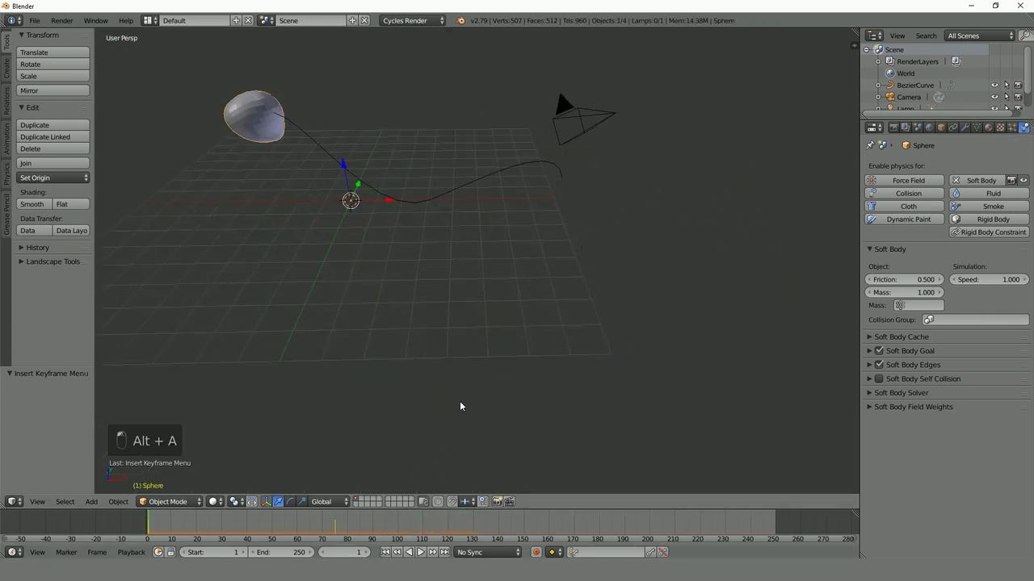
# Try a Soft Body Goal default strength of 0.400 on the sphere and preview the animation
pyautogui.click(921, 351)
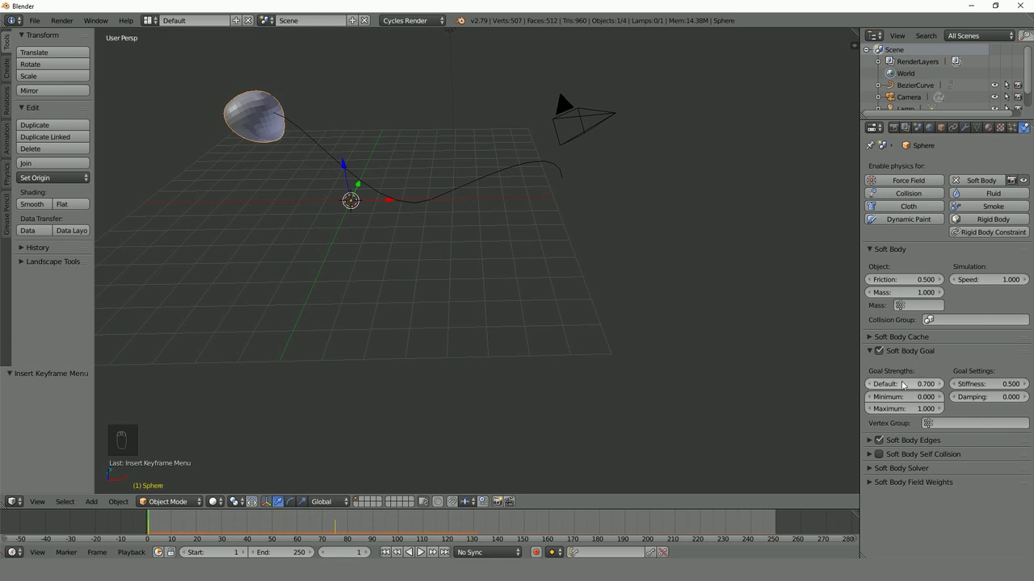
pyautogui.moveTo(582, 266); pyautogui.dragTo(520, 208, button='middle')
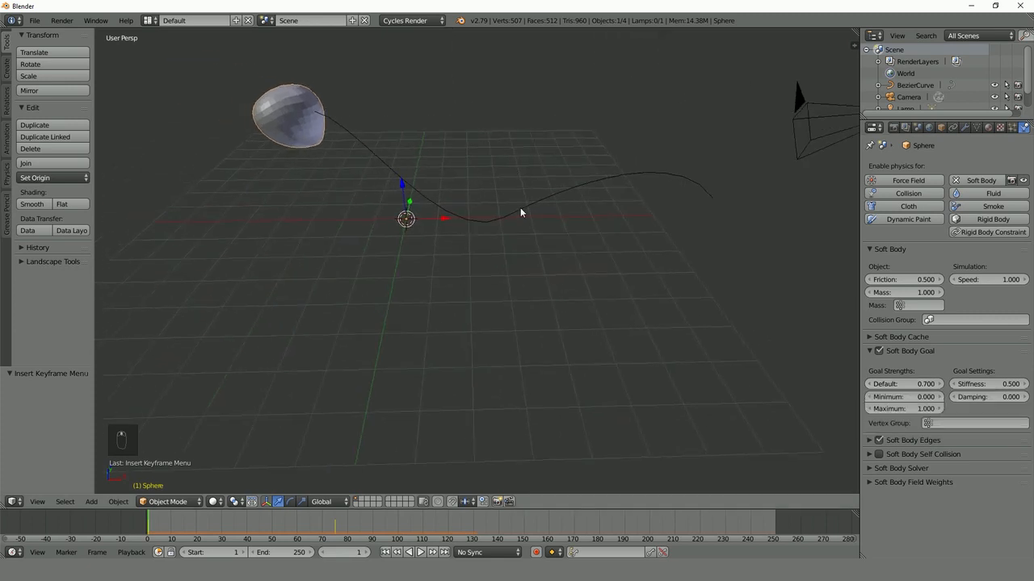
pyautogui.click(869, 386)
pyautogui.click(869, 386)
pyautogui.click(868, 386)
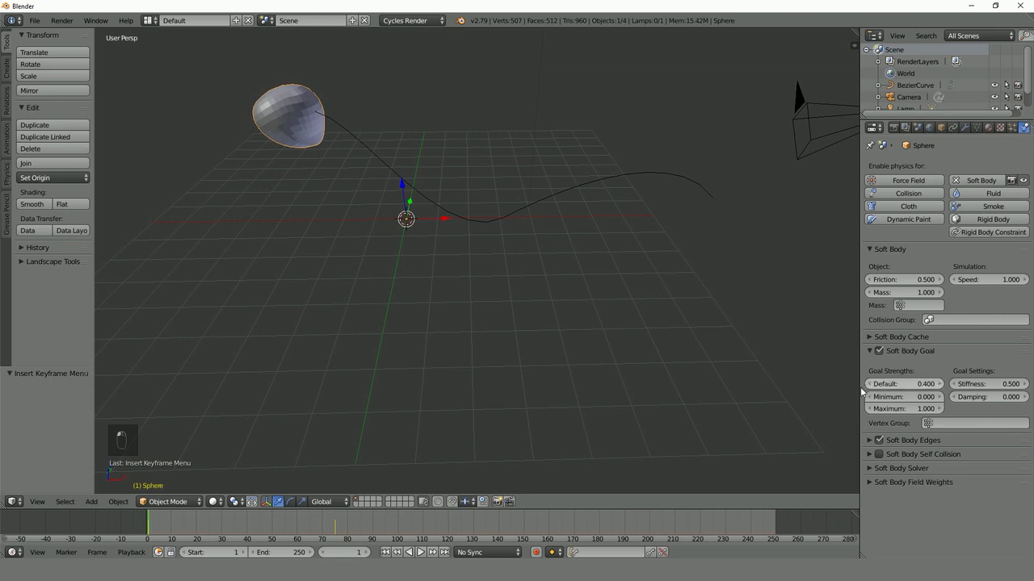
pyautogui.hotkey('alt', 'a')
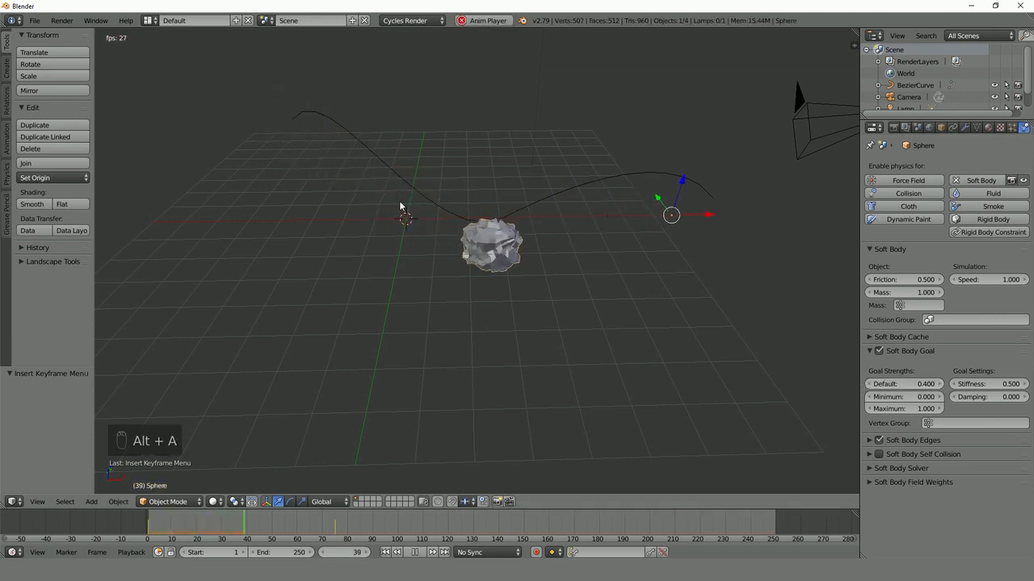
pyautogui.scroll(-2, 556, 198)
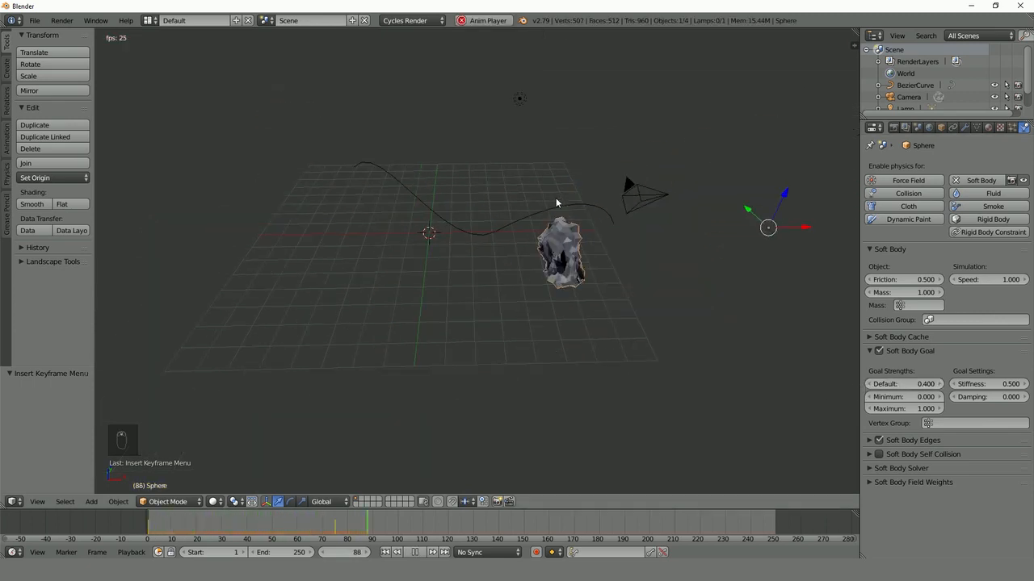
pyautogui.hotkey('alt', 'a')
# Try a Soft Body Goal default strength of 1.000 and replay the animation from frame 1
pyautogui.moveTo(921, 385); pyautogui.dragTo(969, 385)
pyautogui.click(385, 552)
pyautogui.hotkey('alt', 'a')
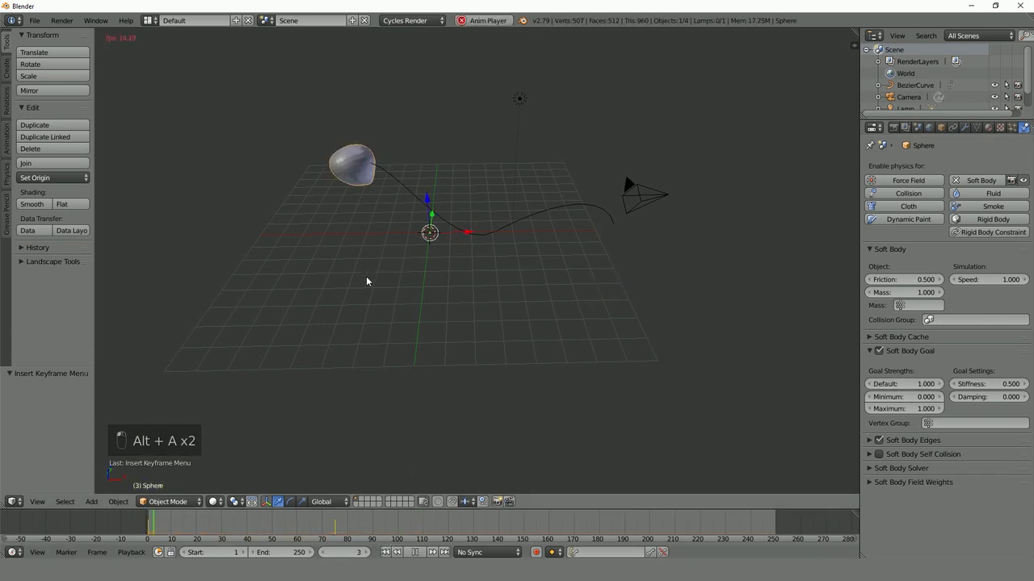
pyautogui.scroll(2, 371, 274)
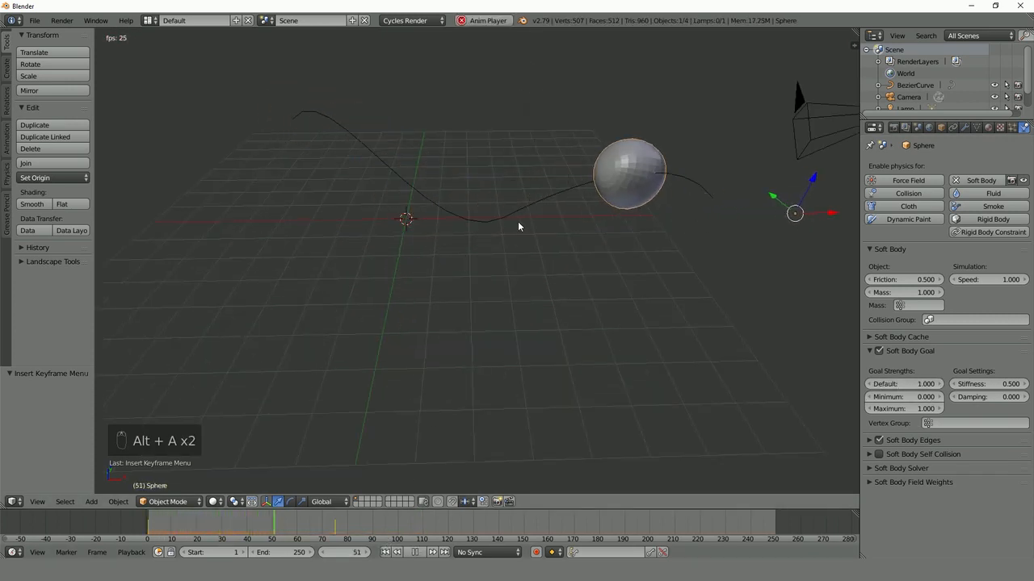
pyautogui.hotkey('alt', 'a')
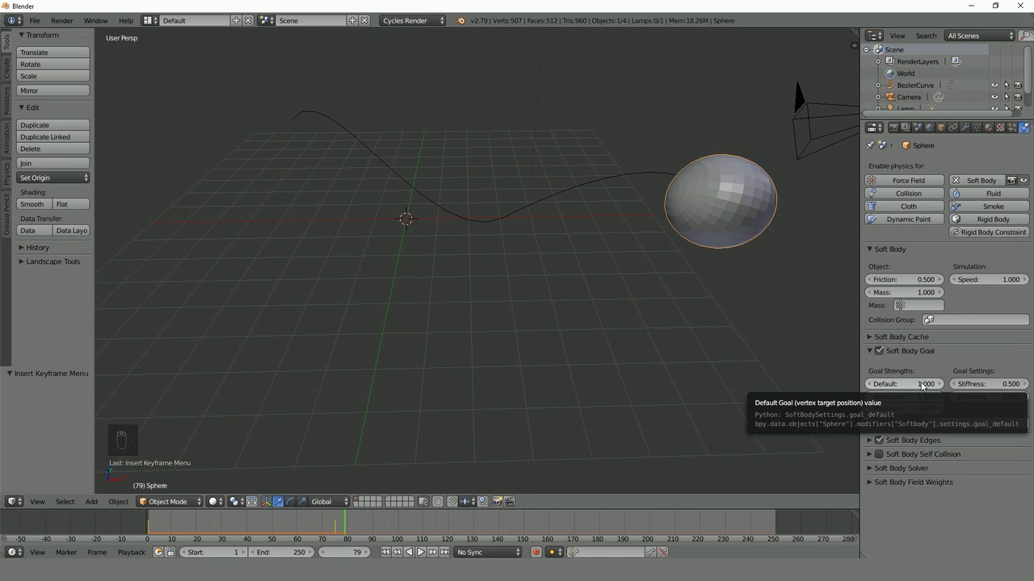
# Try a Soft Body Goal default strength of 0.200, replay the animation from the start, and return to frame 1
pyautogui.click(925, 385)
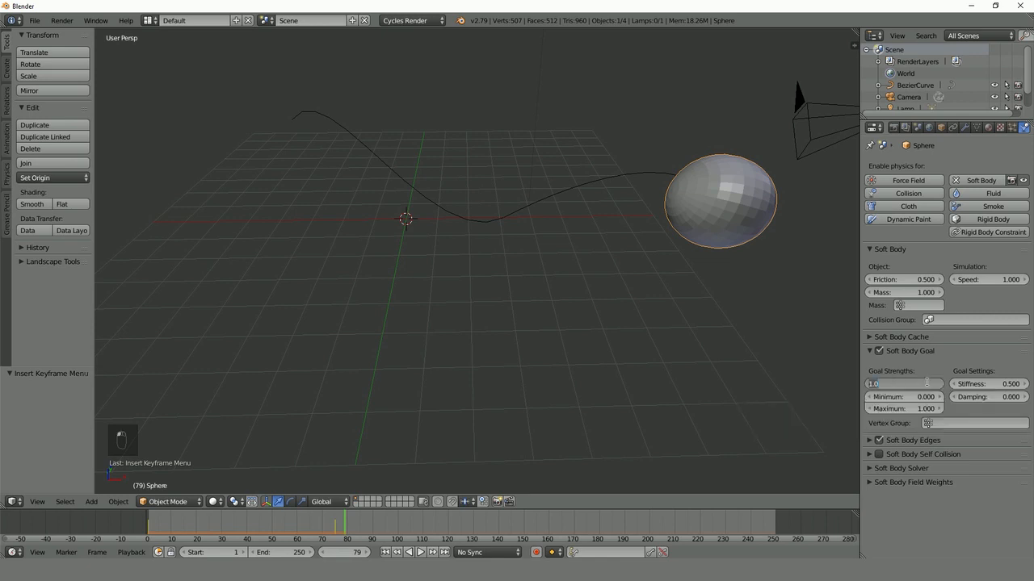
pyautogui.press('BackSpace')
pyautogui.write('.2')
pyautogui.press('Return')
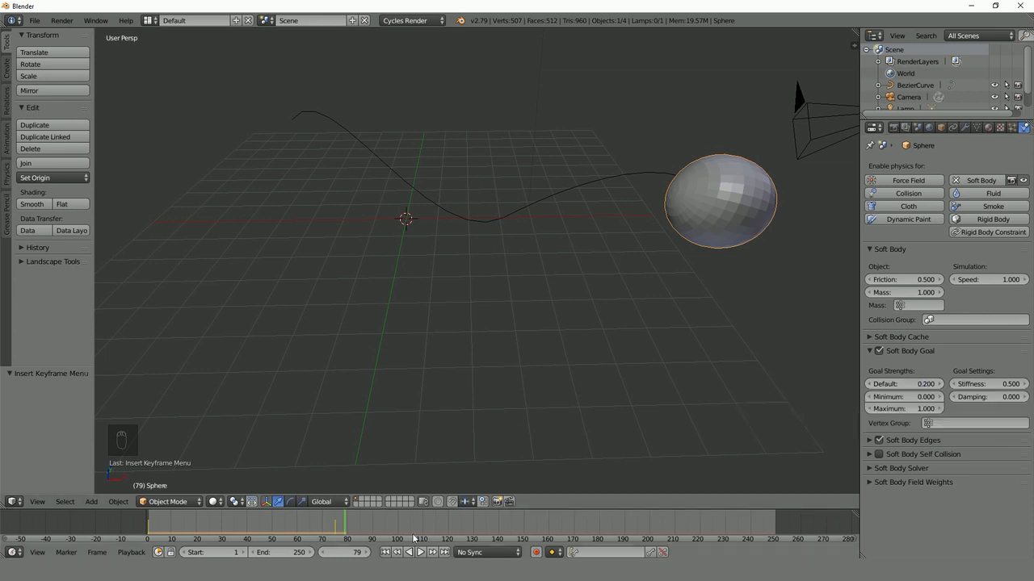
pyautogui.click(387, 552)
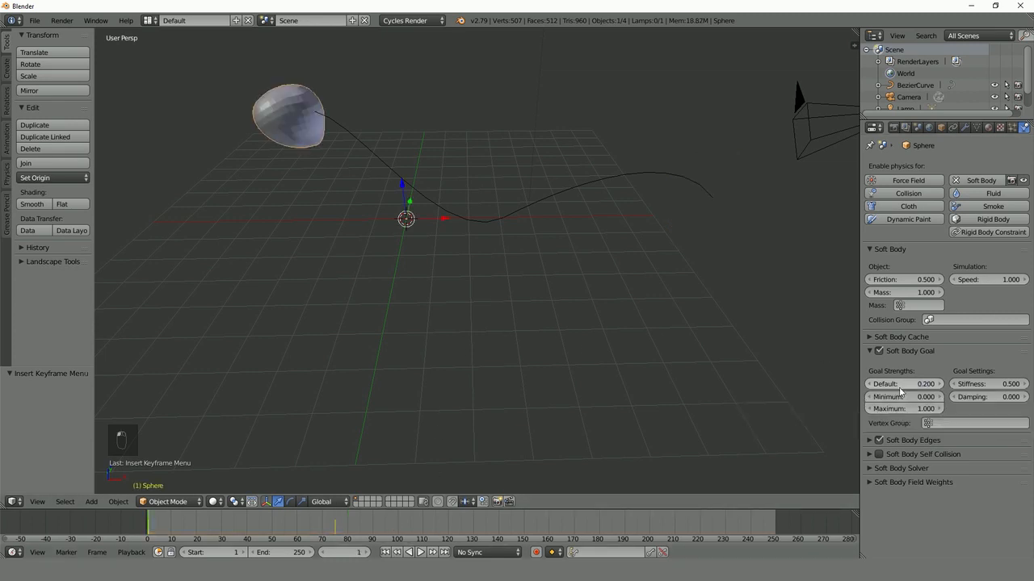
pyautogui.hotkey('alt', 'a')
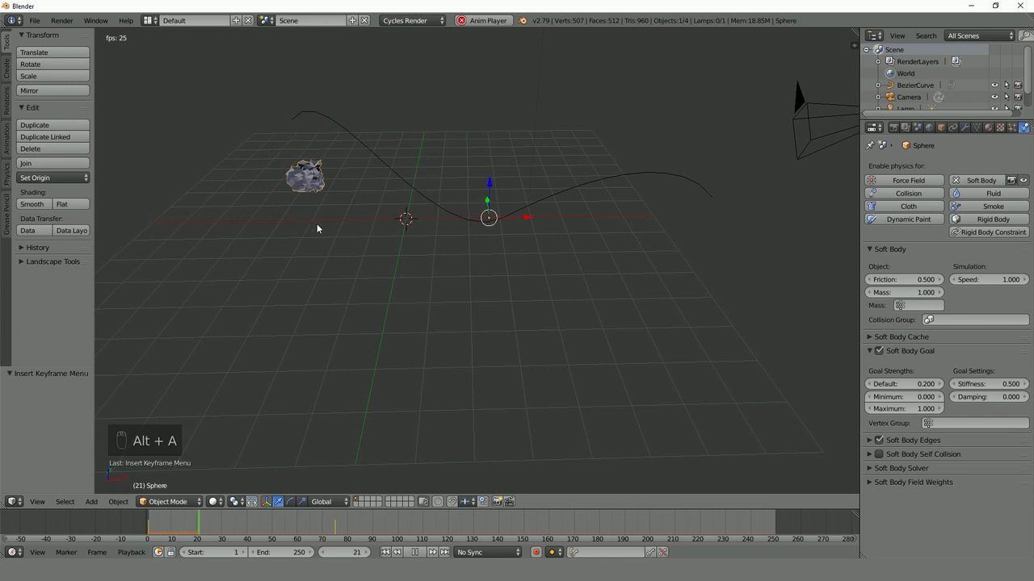
pyautogui.scroll(-5, 426, 347)
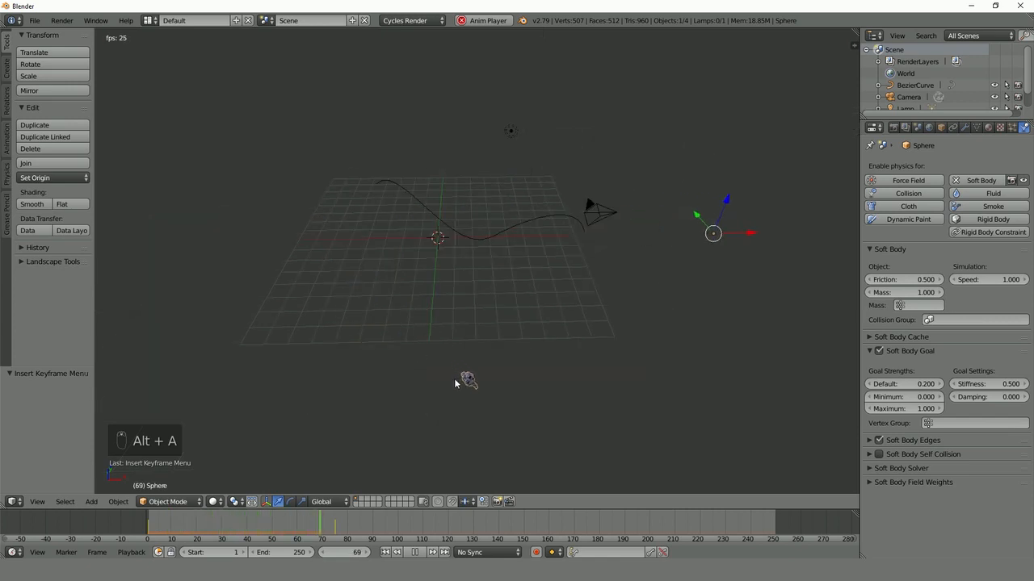
pyautogui.moveTo(446, 347); pyautogui.dragTo(485, 411, button='middle')
pyautogui.hotkey('alt', 'a')
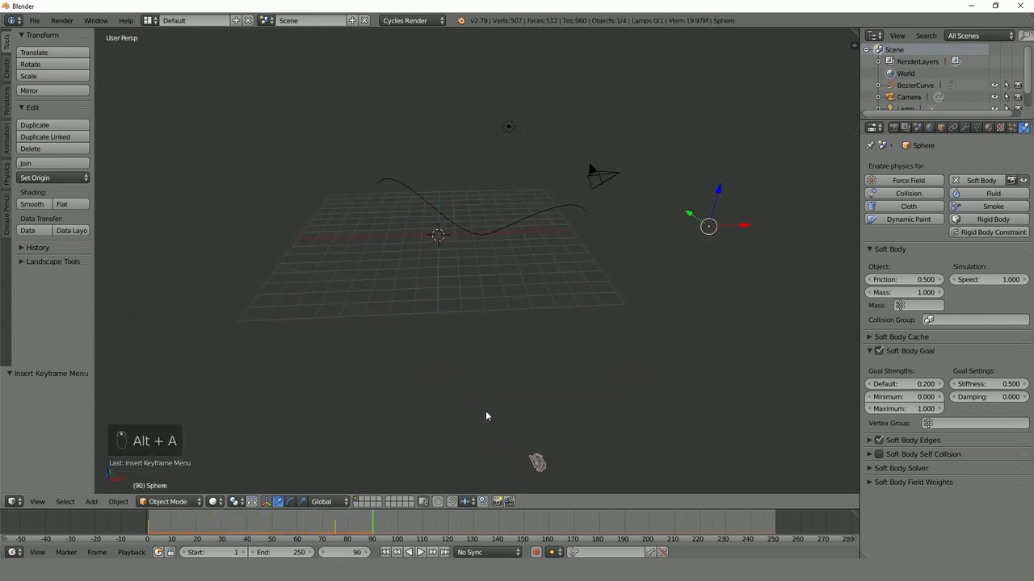
pyautogui.click(395, 553)
pyautogui.hotkey('shift', 'Left')
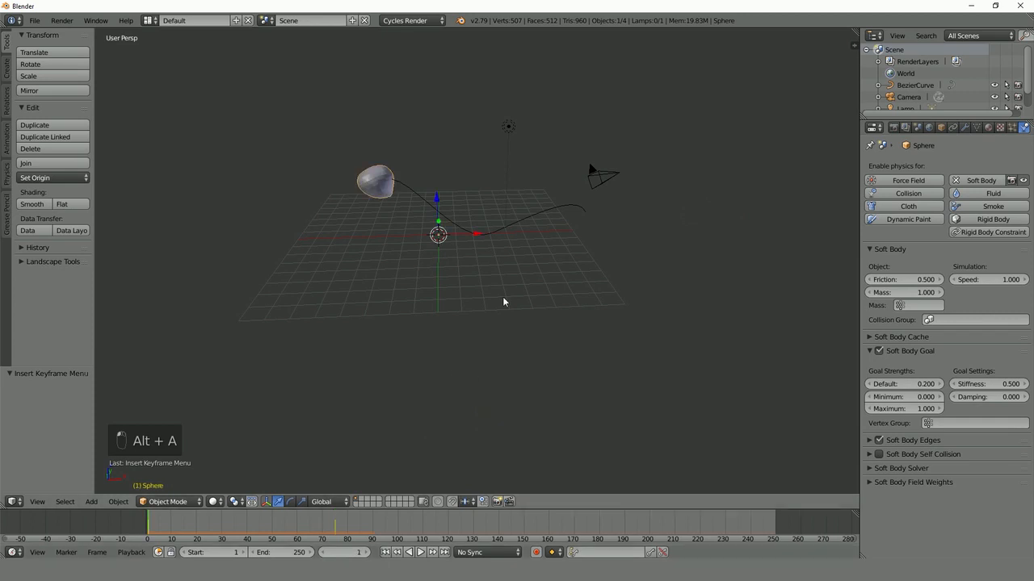
# Set the sphere's Soft Body Goal default strength to 0.700 and preview the animation
pyautogui.moveTo(503, 300); pyautogui.dragTo(519, 206, button='middle')
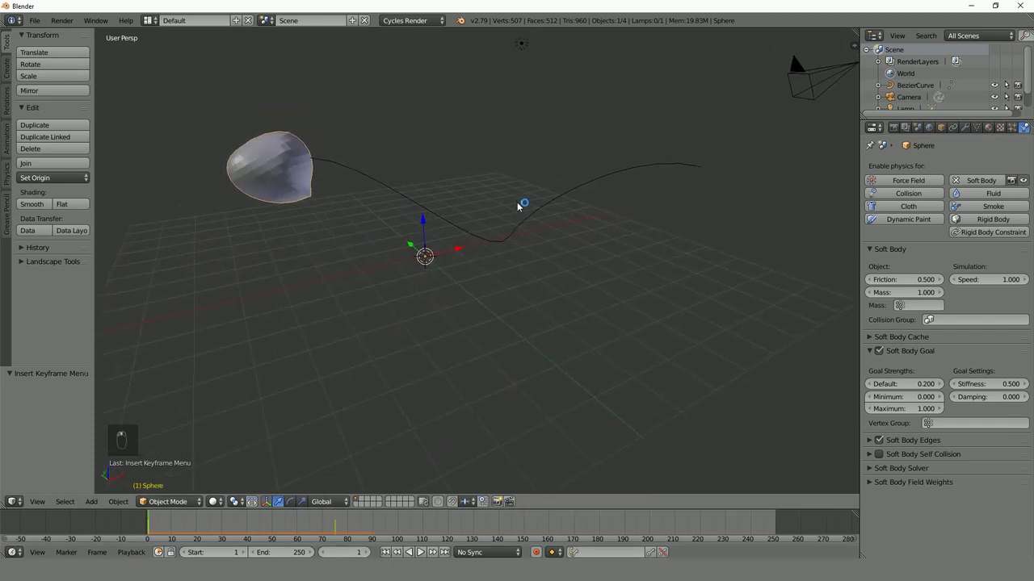
pyautogui.click(899, 384)
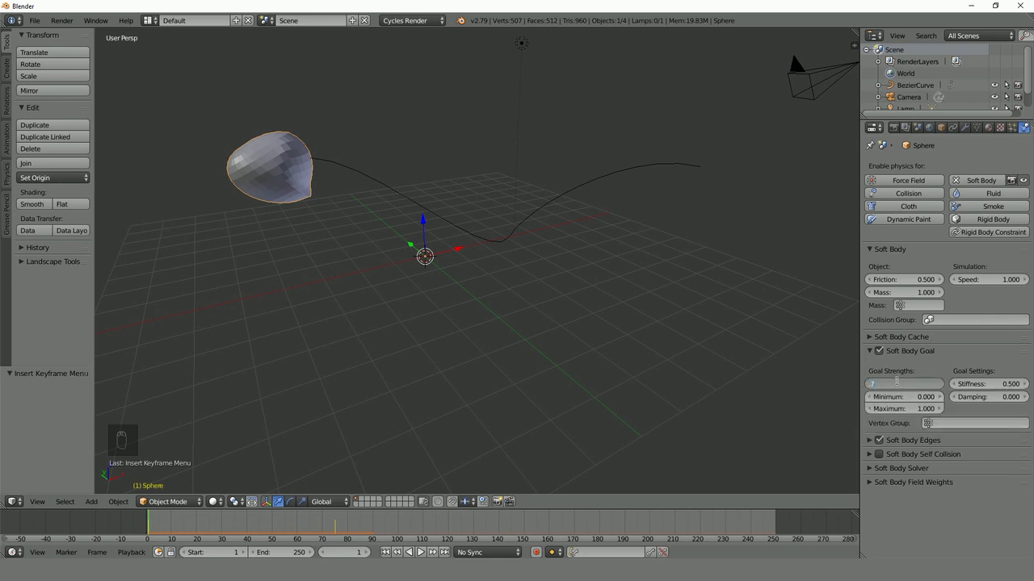
pyautogui.press('Return')
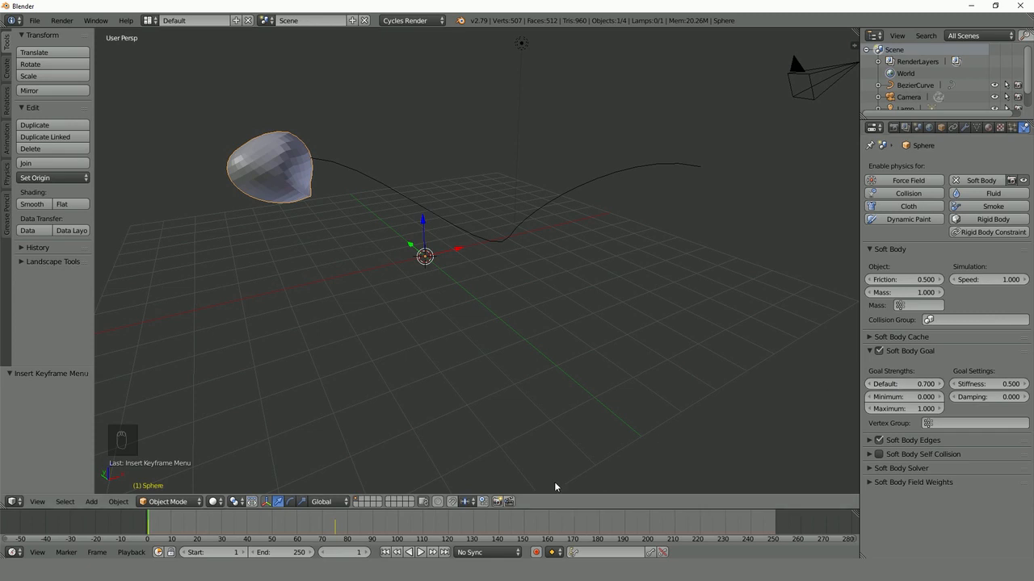
pyautogui.hotkey('alt', 'a')
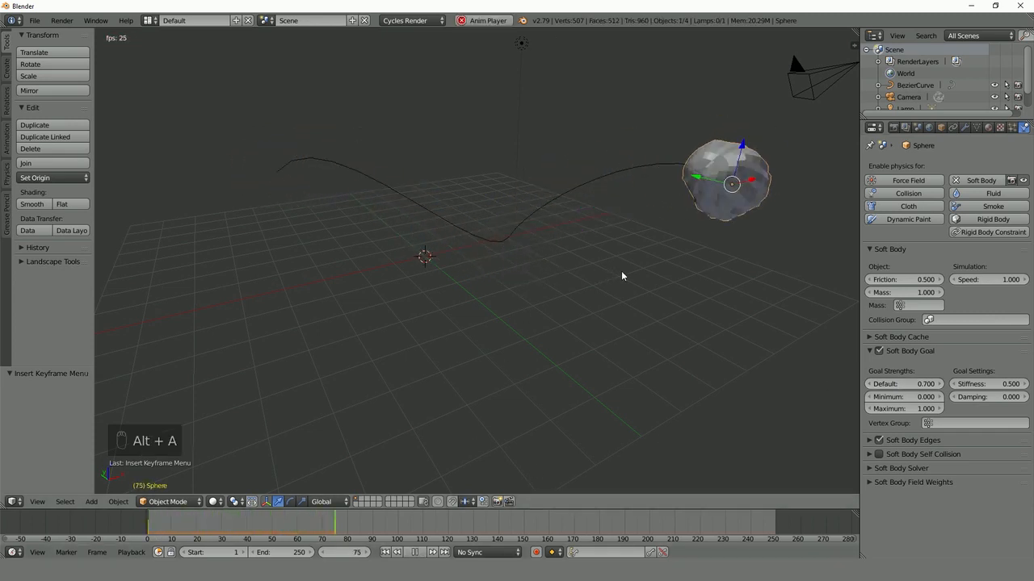
pyautogui.hotkey('alt', 'a')
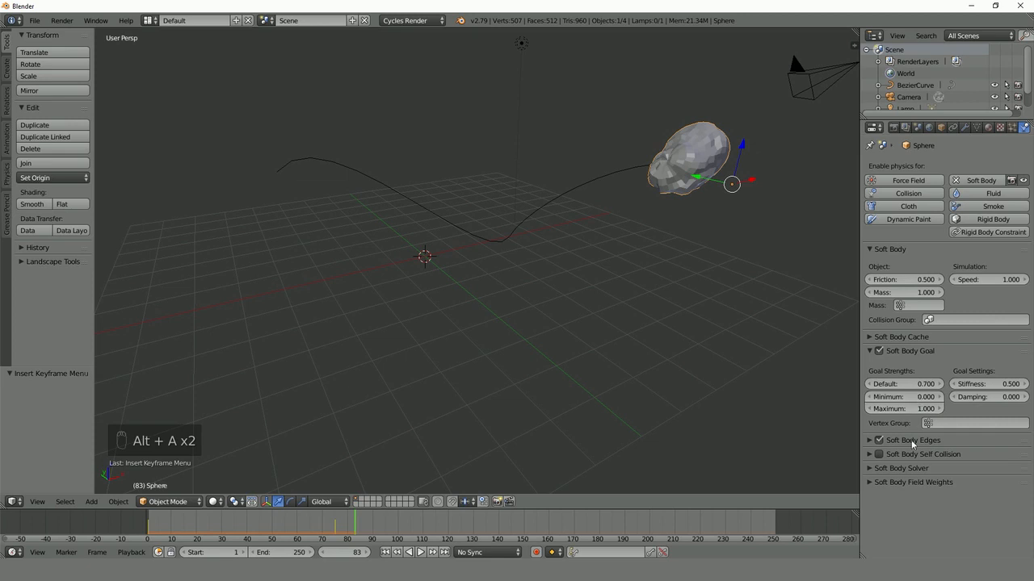
# Set the Soft Body Edges bending to 7.100, replay the animation from the start, and return to frame 1
pyautogui.click(912, 440)
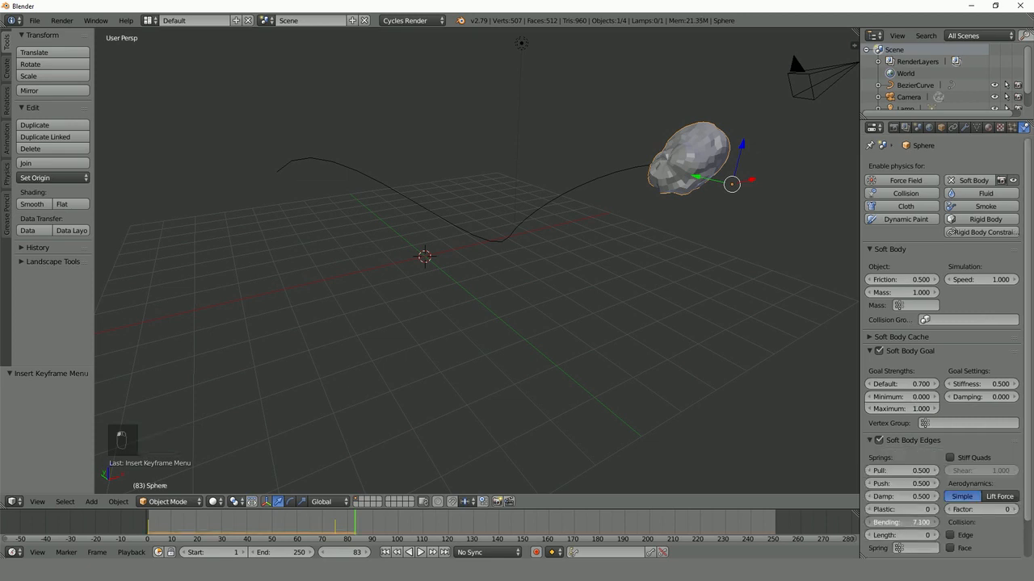
pyautogui.click(385, 552)
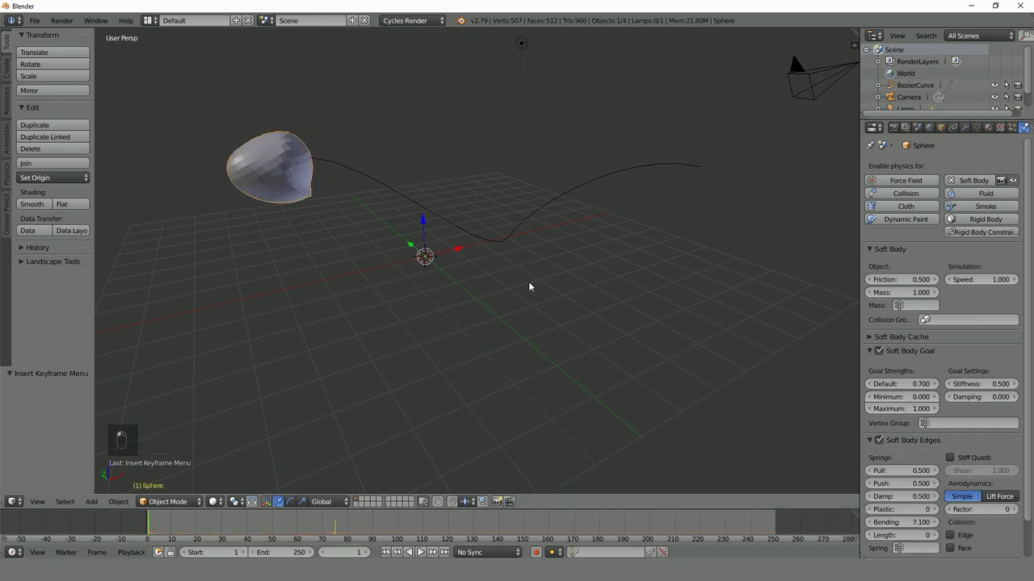
pyautogui.hotkey('alt', 'a')
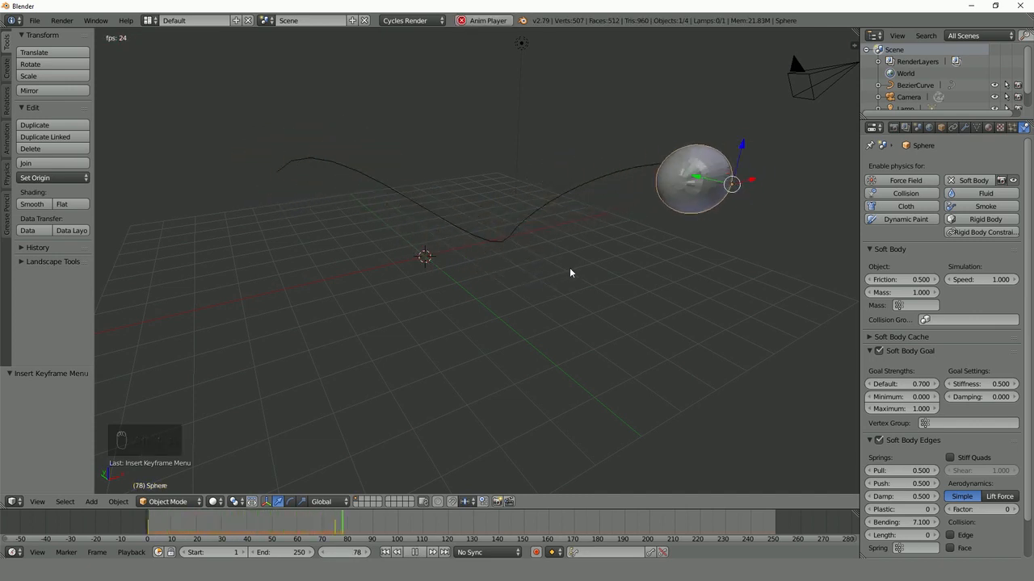
pyautogui.hotkey('alt', 'a')
pyautogui.moveTo(701, 223); pyautogui.dragTo(621, 243, button='middle')
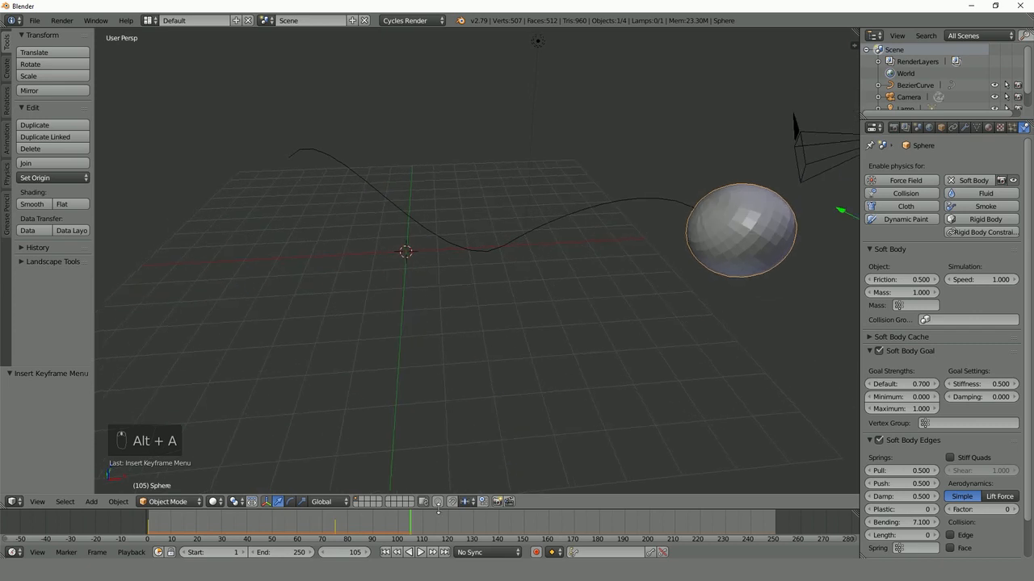
pyautogui.click(386, 553)
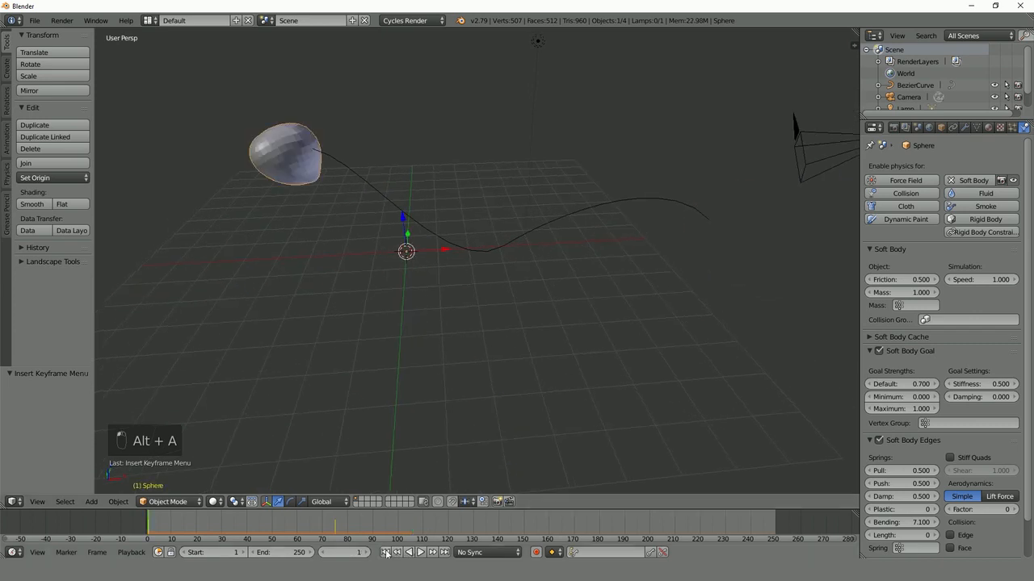